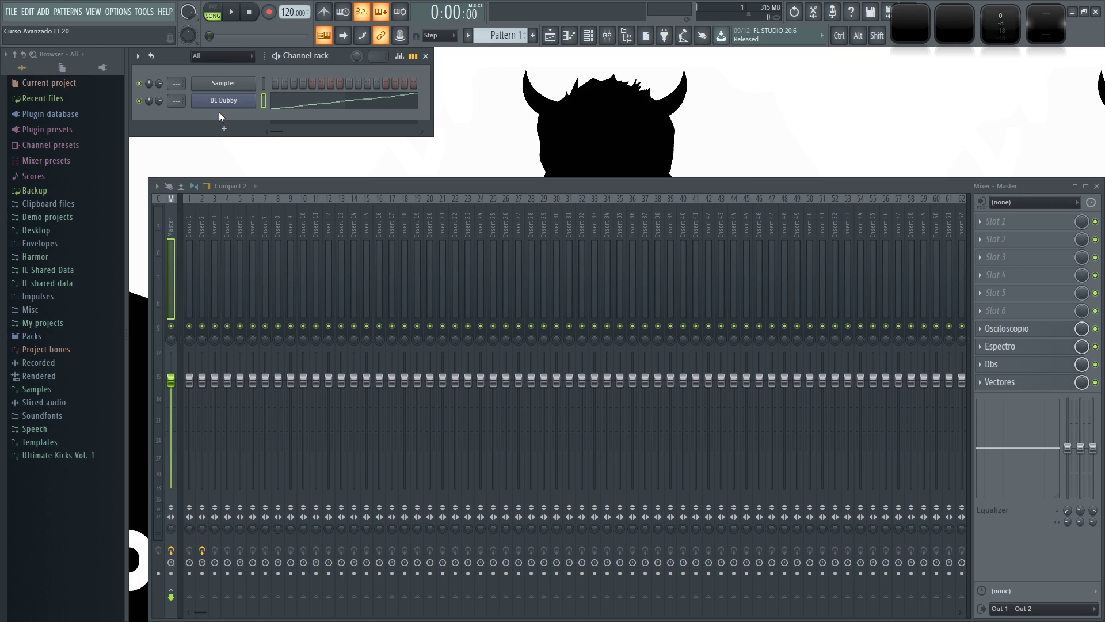
# Step: Load ZGameEditor Visualizer into the first effect slot of the Master mixer track
pyautogui.click(261, 220)
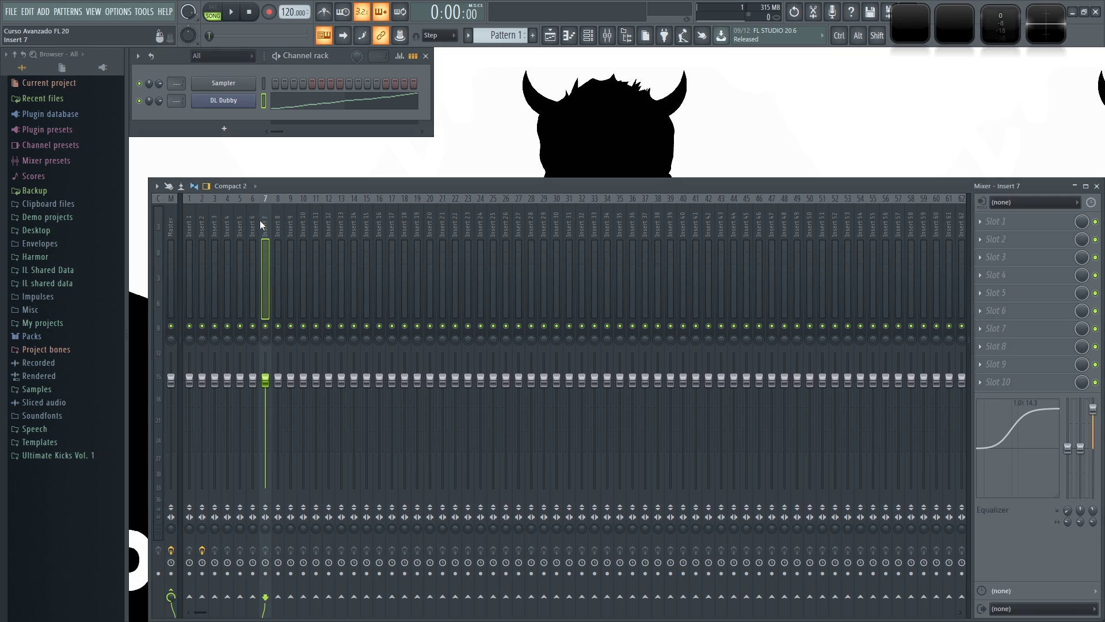
pyautogui.click(169, 226)
pyautogui.click(982, 220)
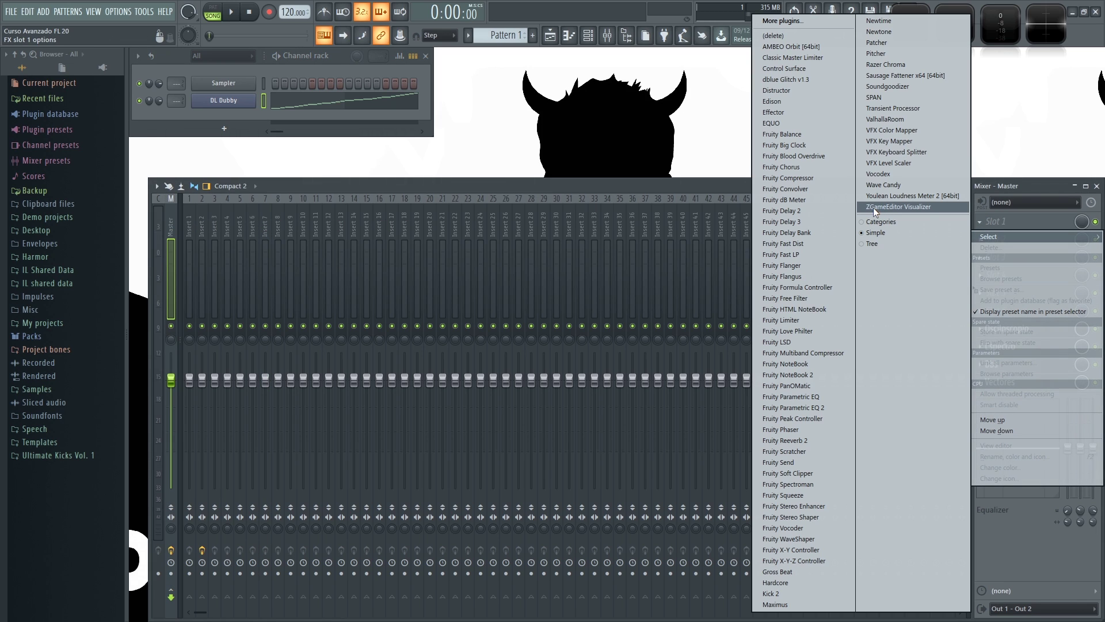
pyautogui.click(933, 204)
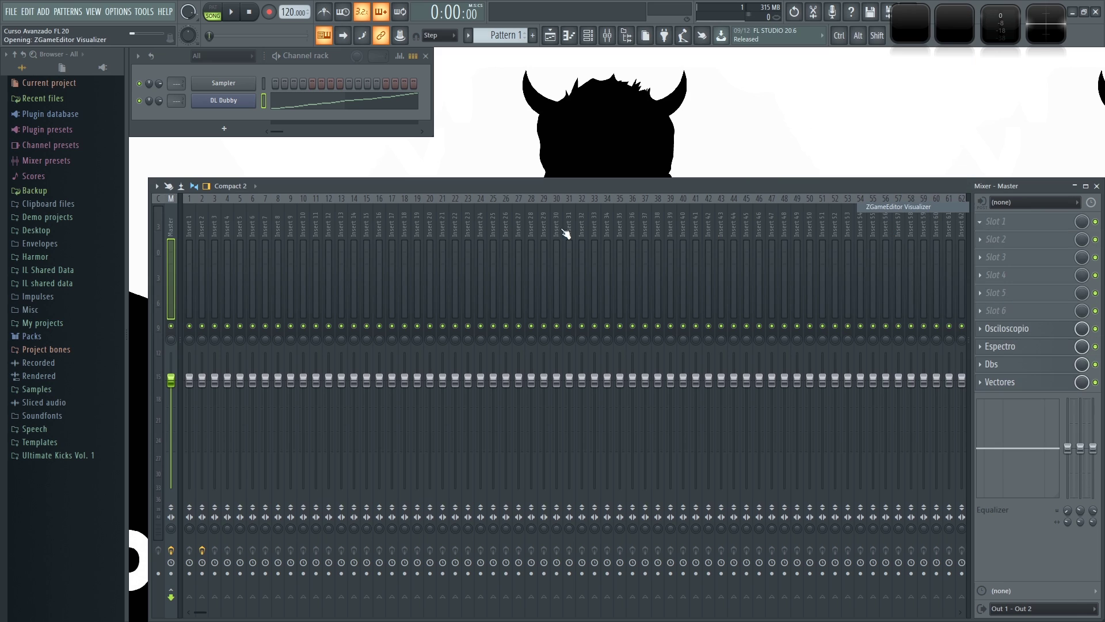
# Step: Detach the visualizer's plugin window and place it clear of its preview window
pyautogui.moveTo(354, 106); pyautogui.dragTo(366, 230)
pyautogui.moveTo(687, 117); pyautogui.dragTo(790, 93)
pyautogui.moveTo(305, 228); pyautogui.dragTo(333, 229)
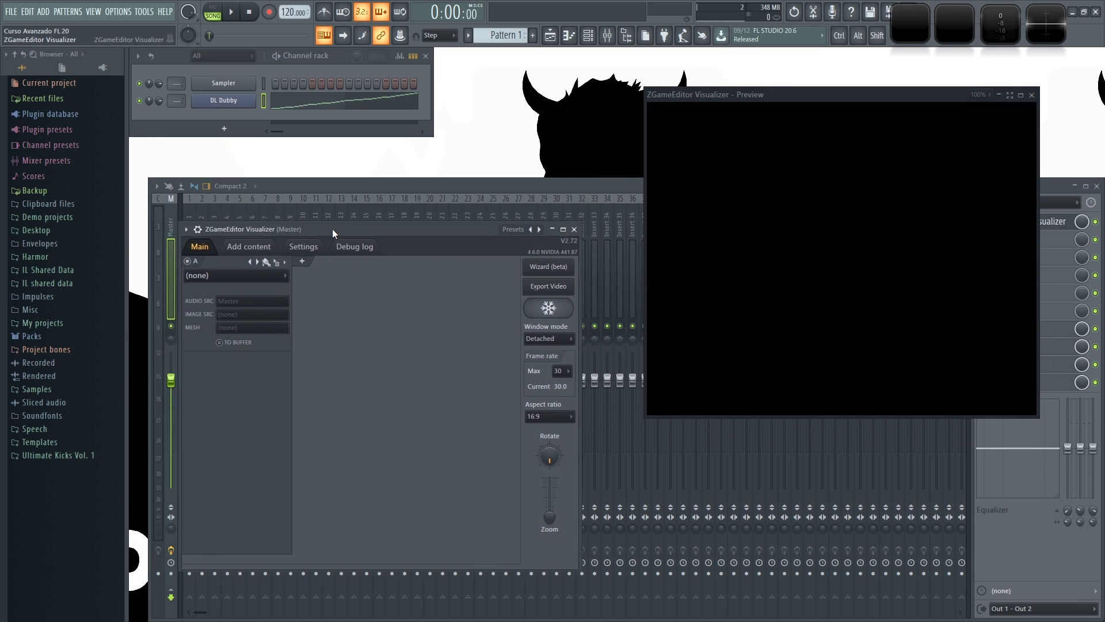
pyautogui.click(187, 232)
pyautogui.click(217, 471)
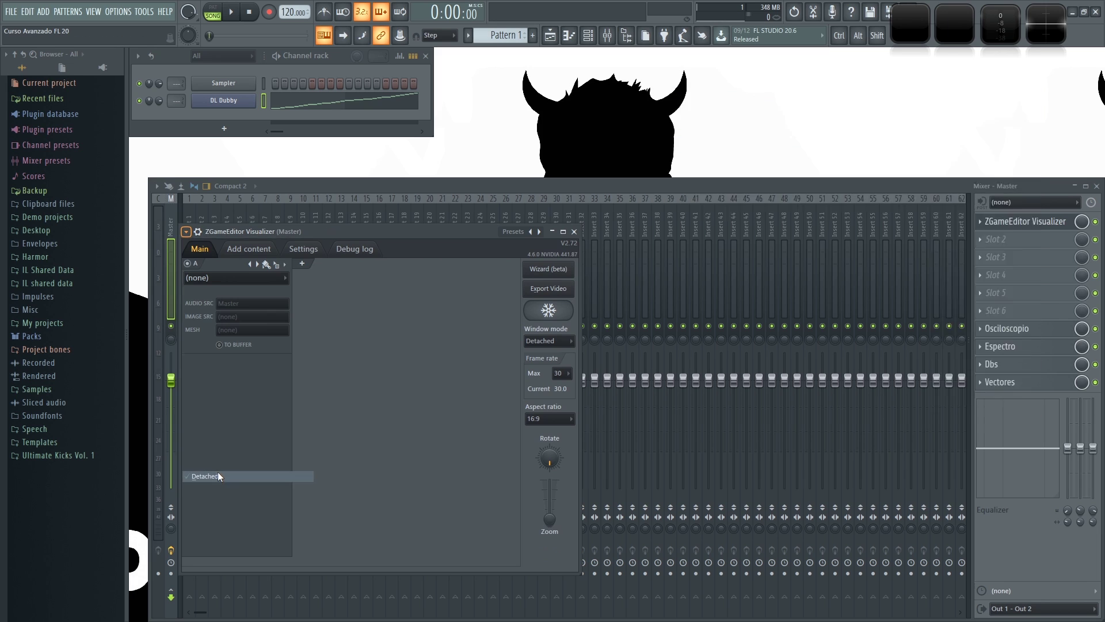
pyautogui.moveTo(310, 227); pyautogui.dragTo(147, 263)
pyautogui.moveTo(790, 98); pyautogui.dragTo(834, 64)
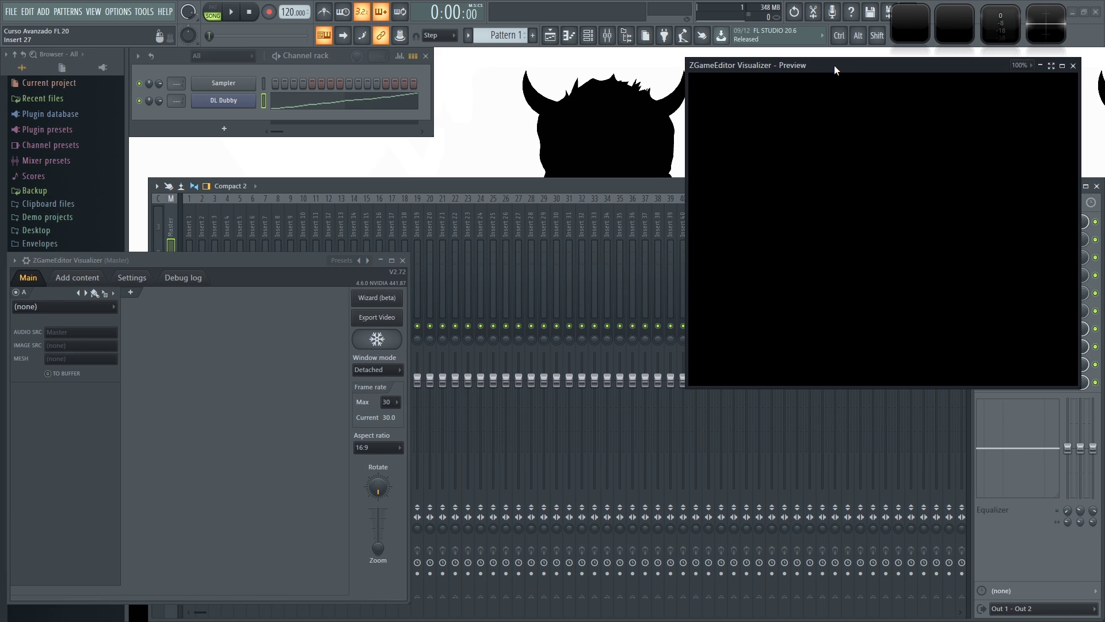
pyautogui.moveTo(261, 262); pyautogui.dragTo(269, 262)
# Step: Briefly play and stop the song, and rearrange the visualizer and its preview side by side over the mixer
pyautogui.click(233, 11)
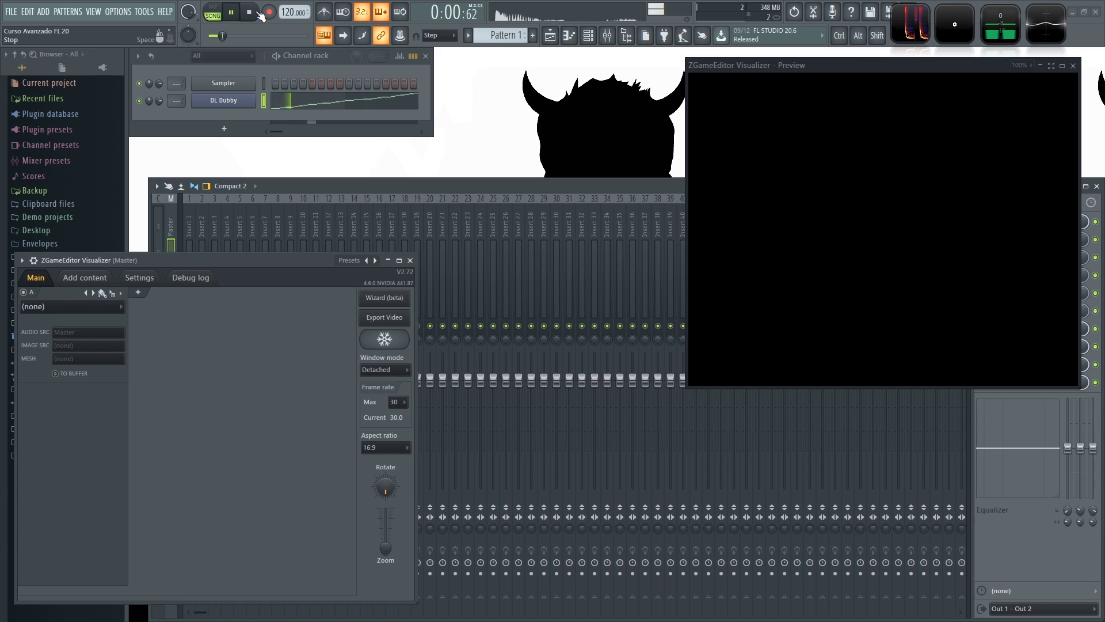
pyautogui.press('space')
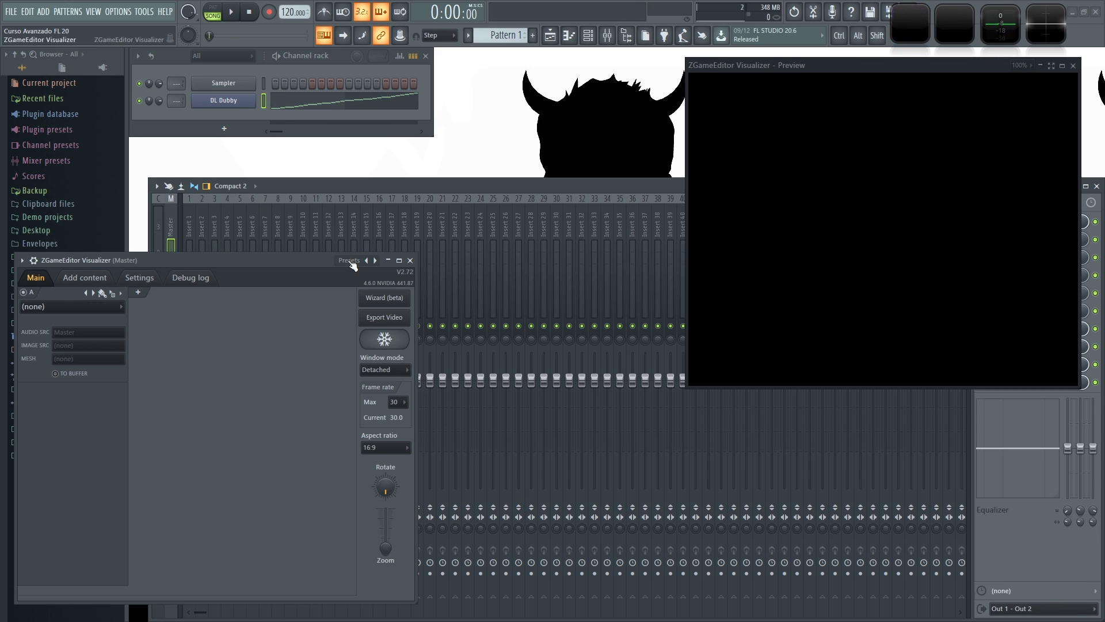
pyautogui.moveTo(906, 62); pyautogui.dragTo(858, 65)
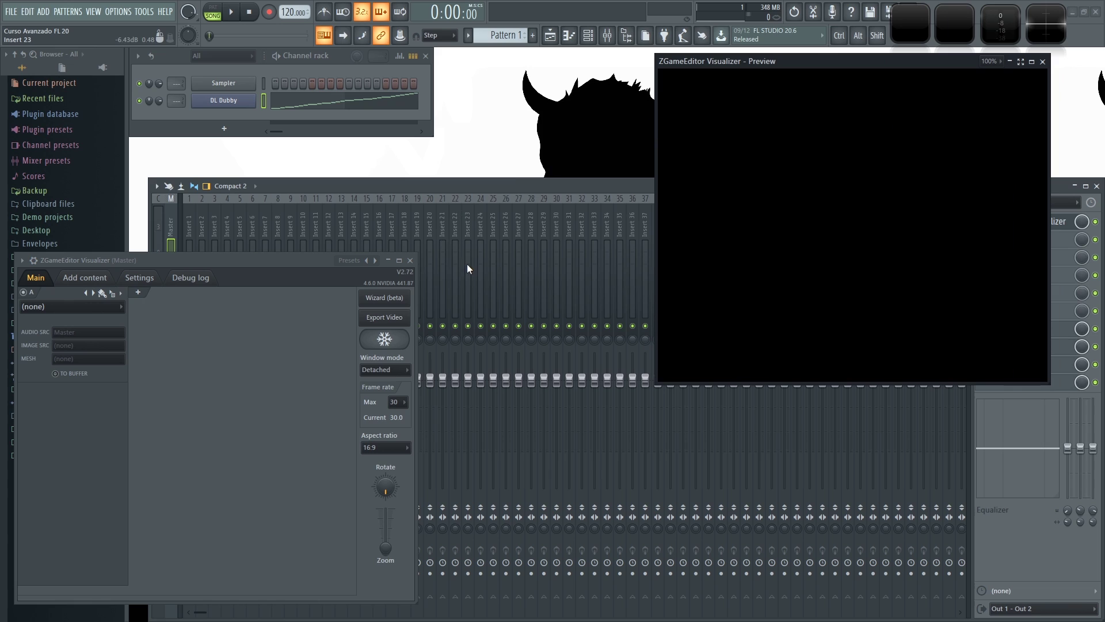
pyautogui.moveTo(171, 264); pyautogui.dragTo(298, 214)
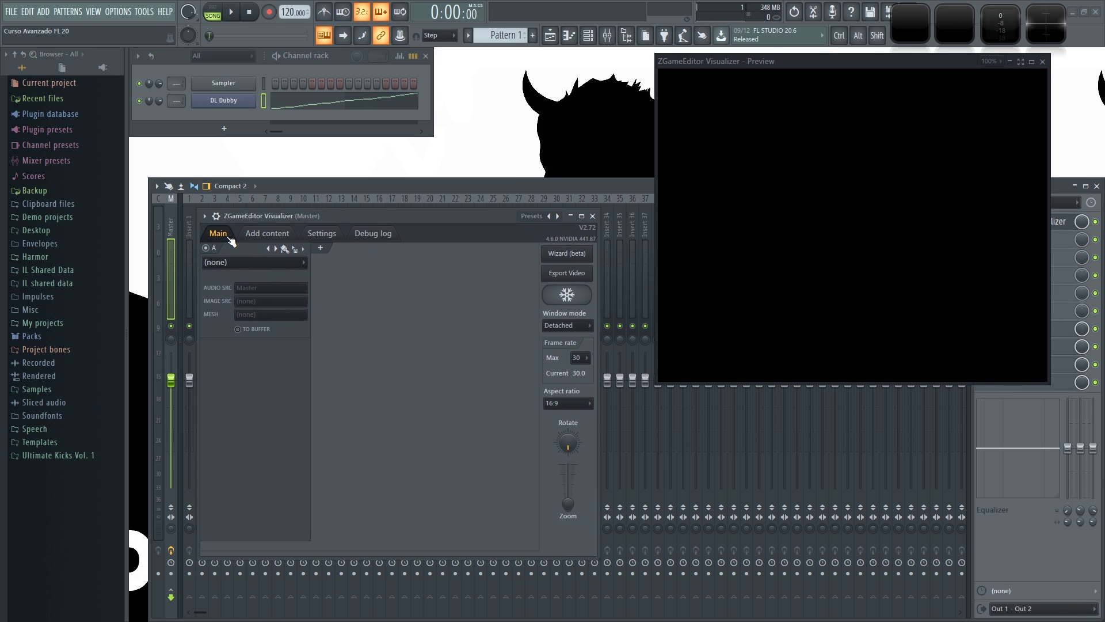
# Step: Review the visualizer's content, settings and debug log pages, and return to its main page
pyautogui.click(274, 234)
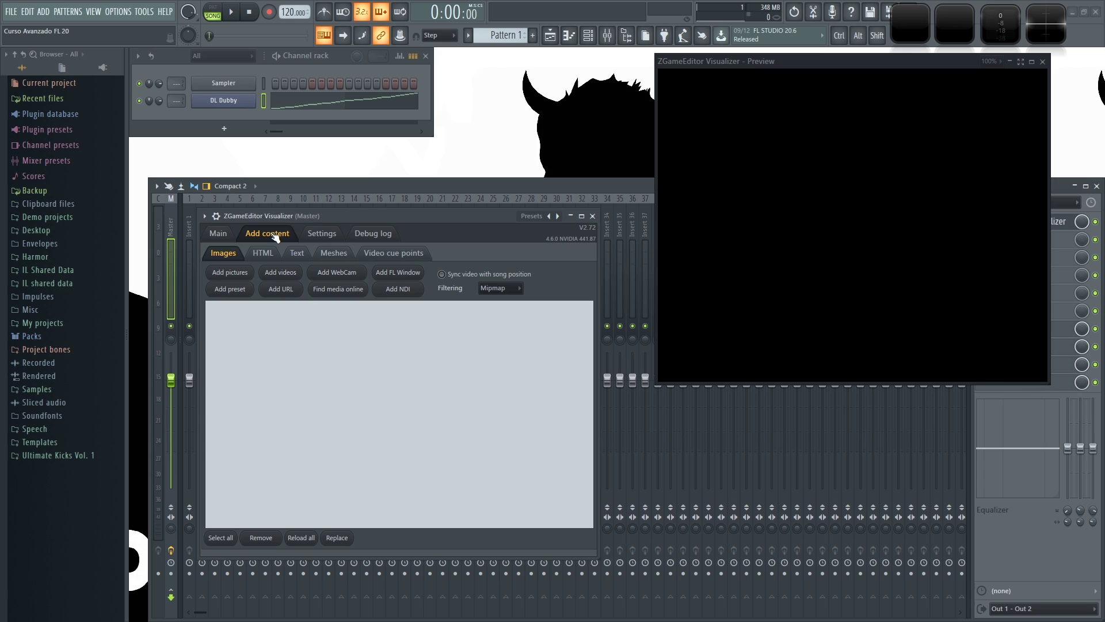
pyautogui.click(327, 234)
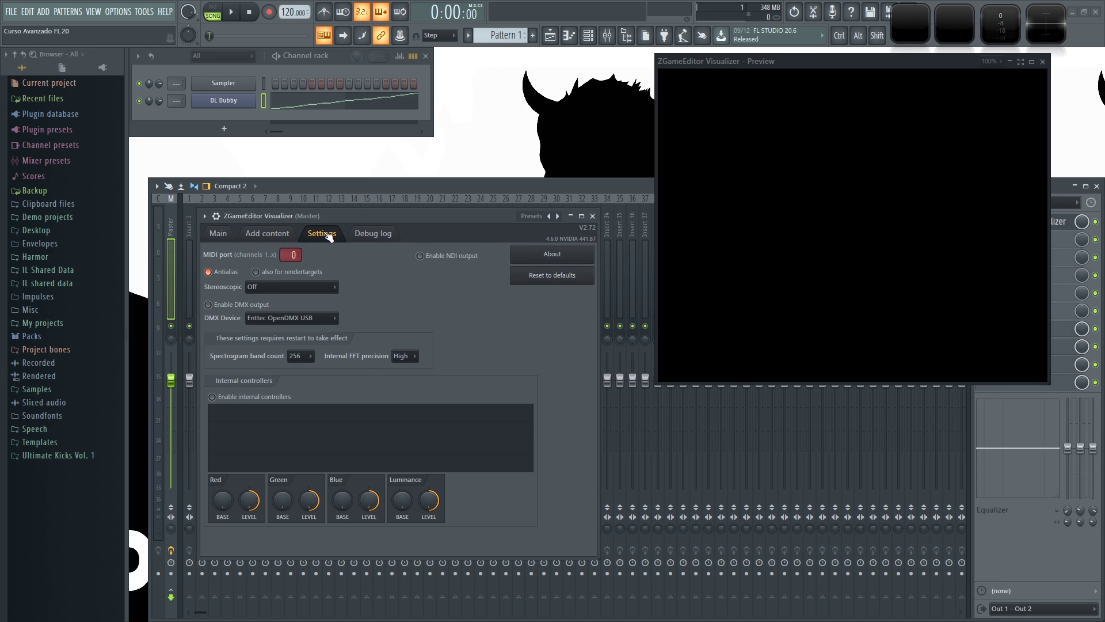
pyautogui.click(389, 239)
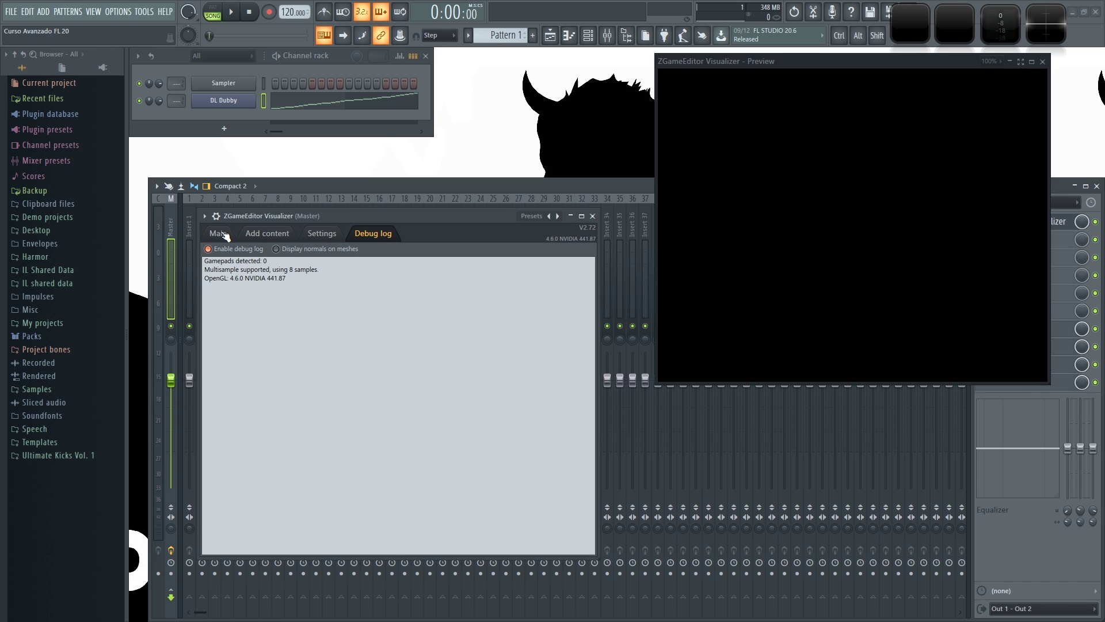
pyautogui.click(219, 234)
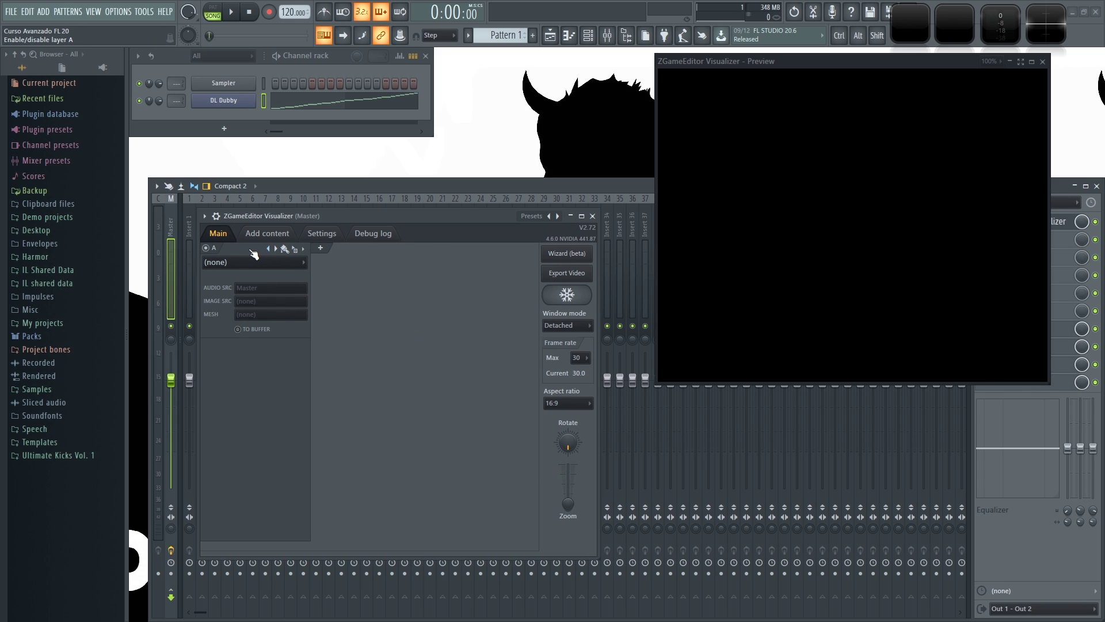
# Step: Add four layers, B to E, to the visualizer and widen its window to fit more of them
pyautogui.click(321, 248)
pyautogui.click(431, 248)
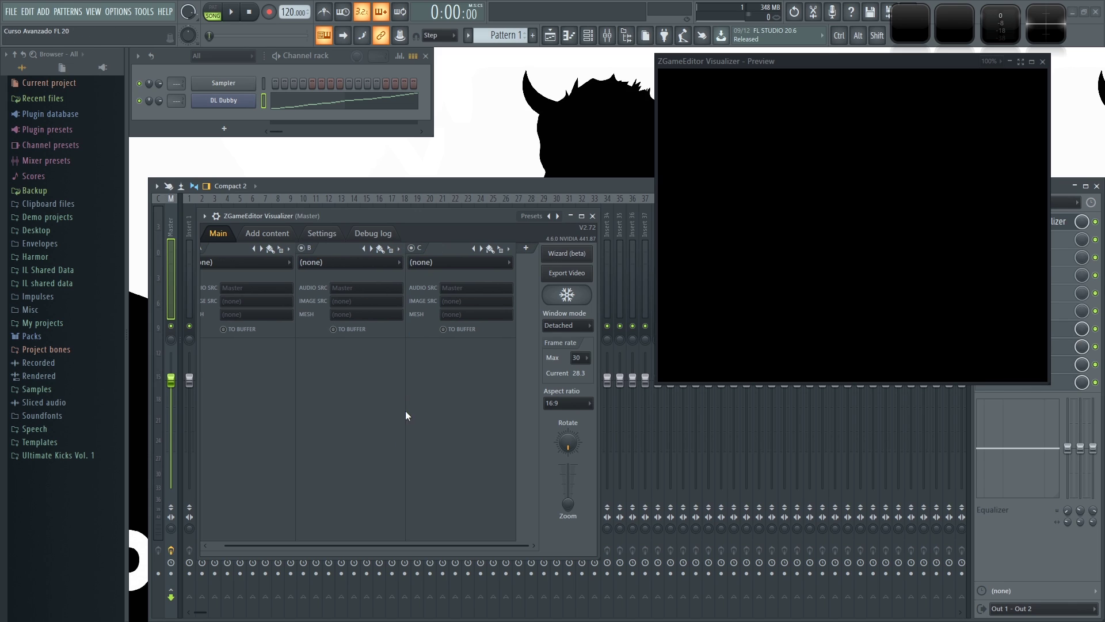
pyautogui.moveTo(352, 217); pyautogui.dragTo(265, 224)
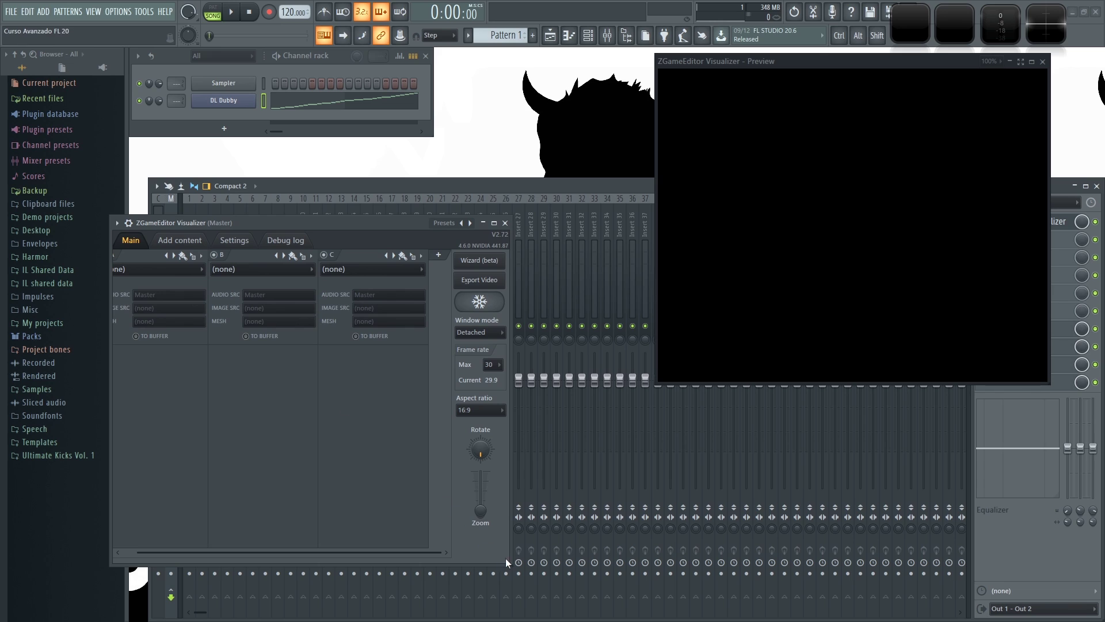
pyautogui.moveTo(511, 566); pyautogui.dragTo(642, 580)
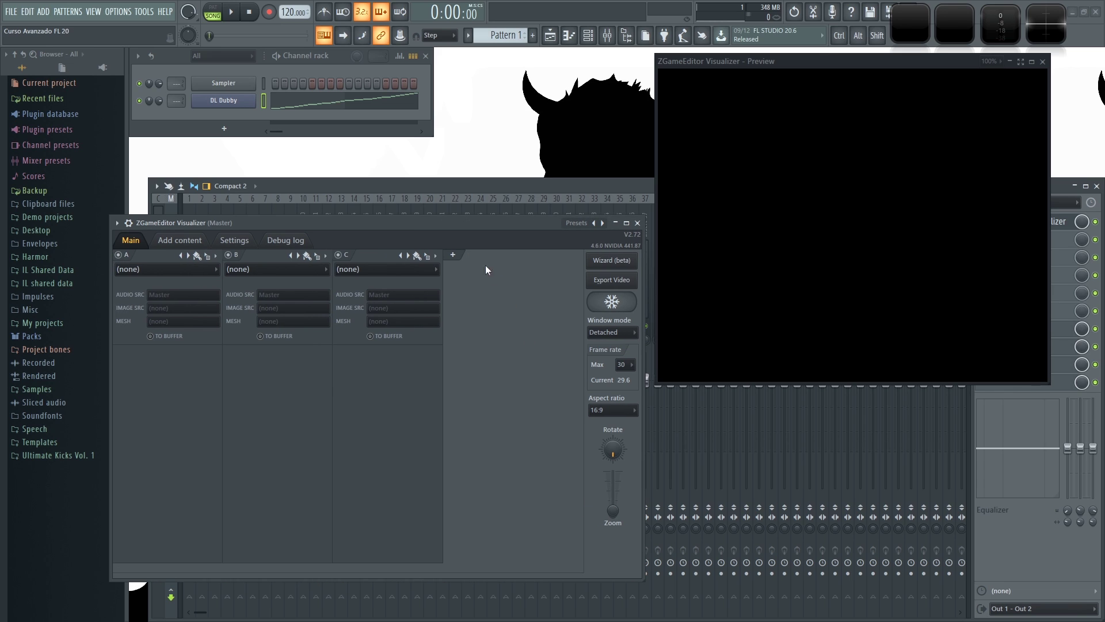
pyautogui.click(454, 255)
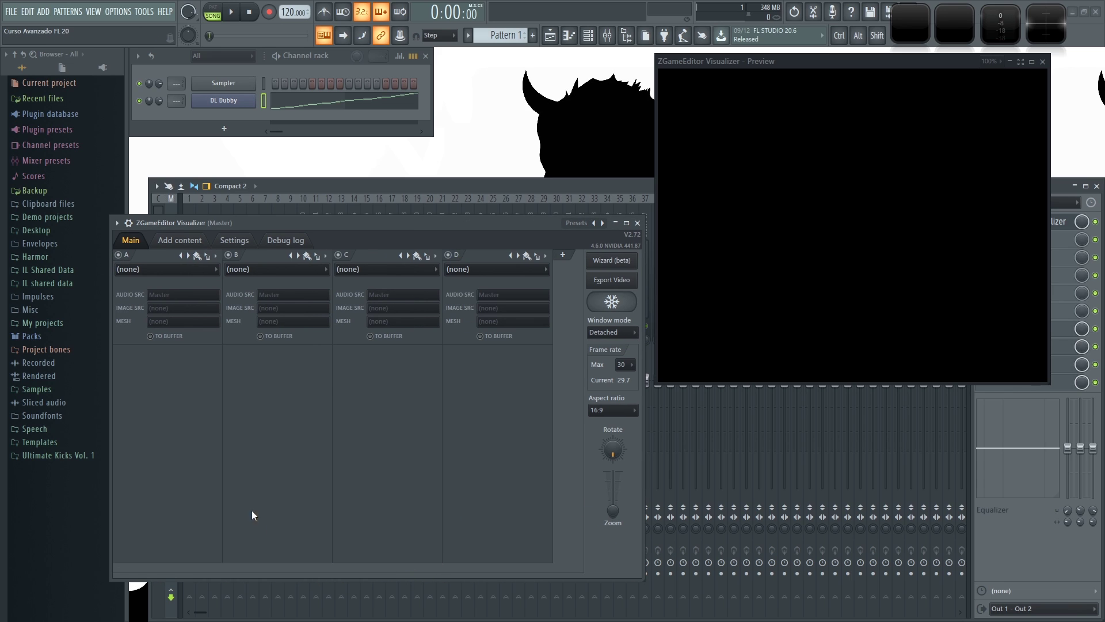
pyautogui.click(563, 255)
pyautogui.moveTo(492, 565); pyautogui.dragTo(420, 565)
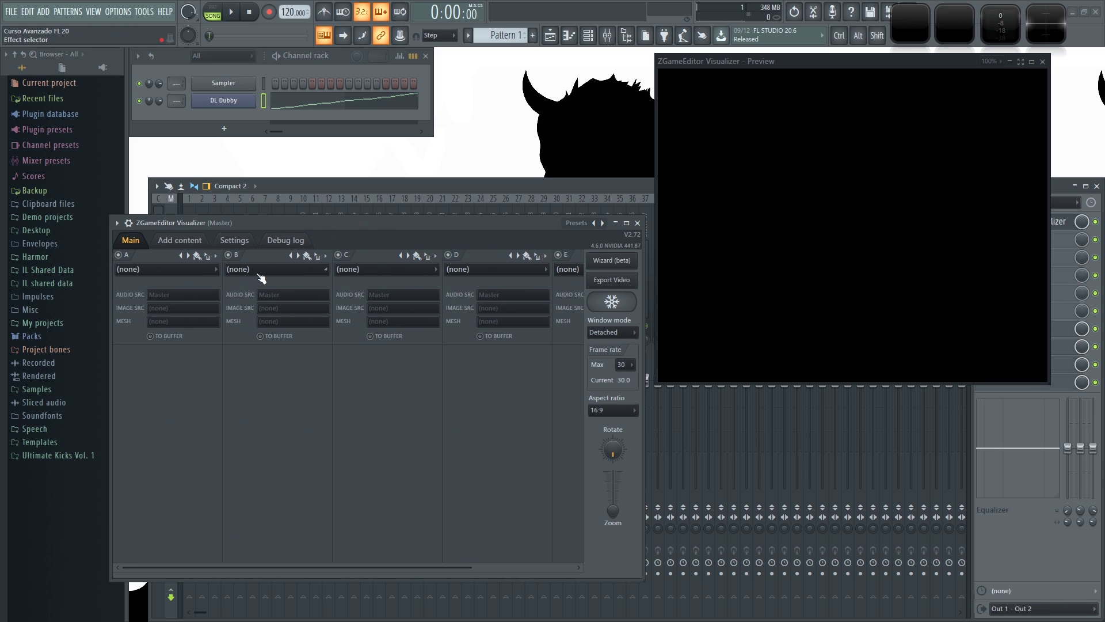
# Step: Apply the BitPadZ effect to layer A and try out its Size and Position X controls
pyautogui.click(157, 270)
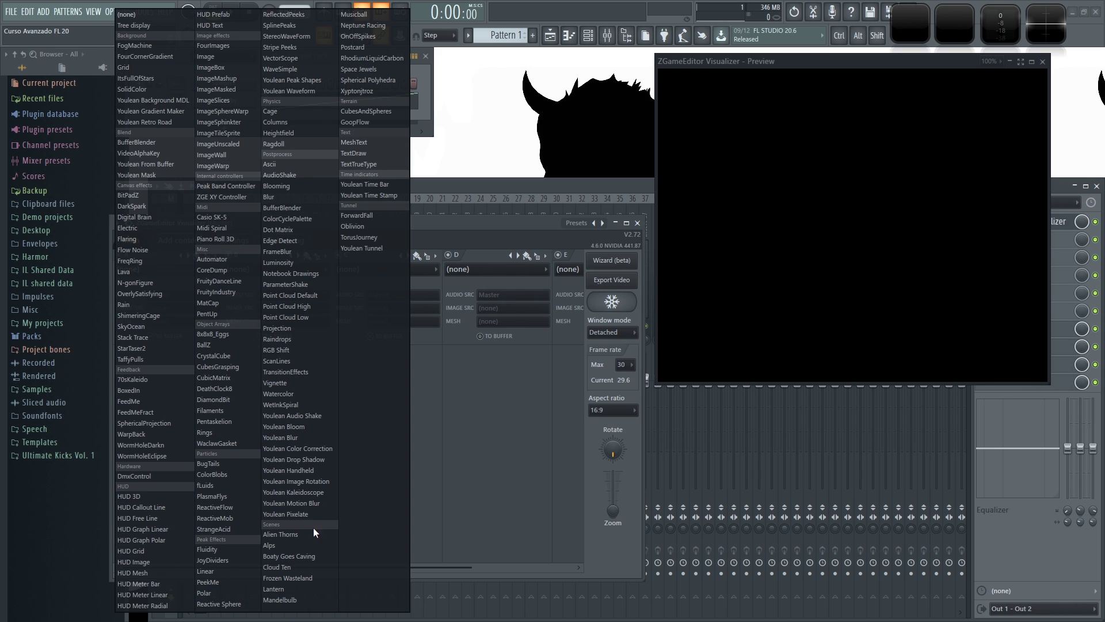
pyautogui.click(454, 222)
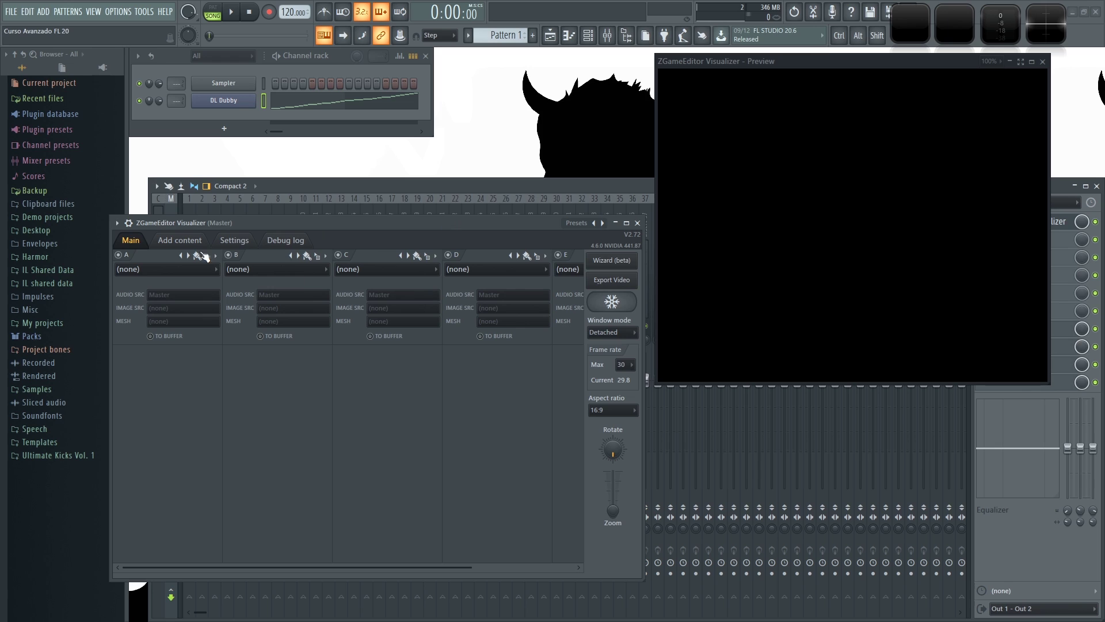
pyautogui.click(158, 269)
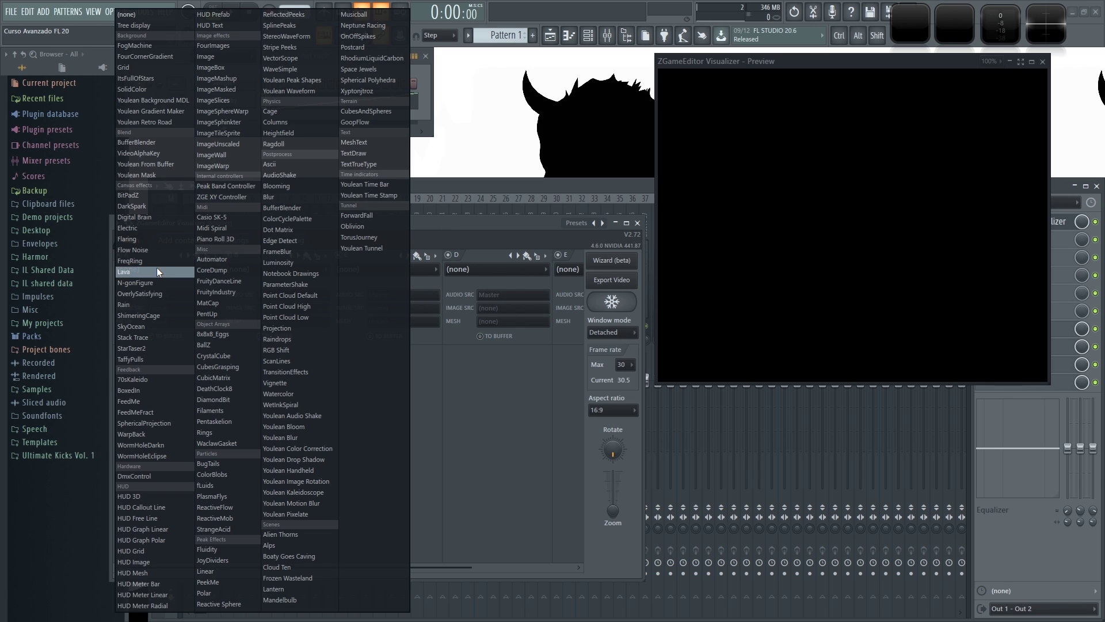
pyautogui.click(143, 195)
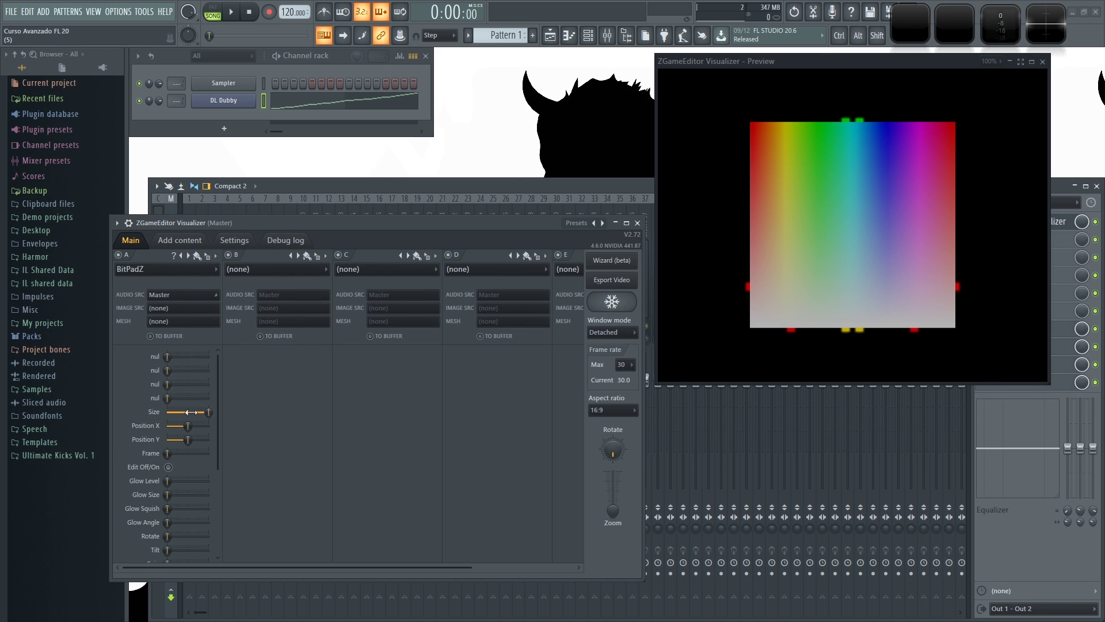
pyautogui.moveTo(208, 412); pyautogui.dragTo(189, 427)
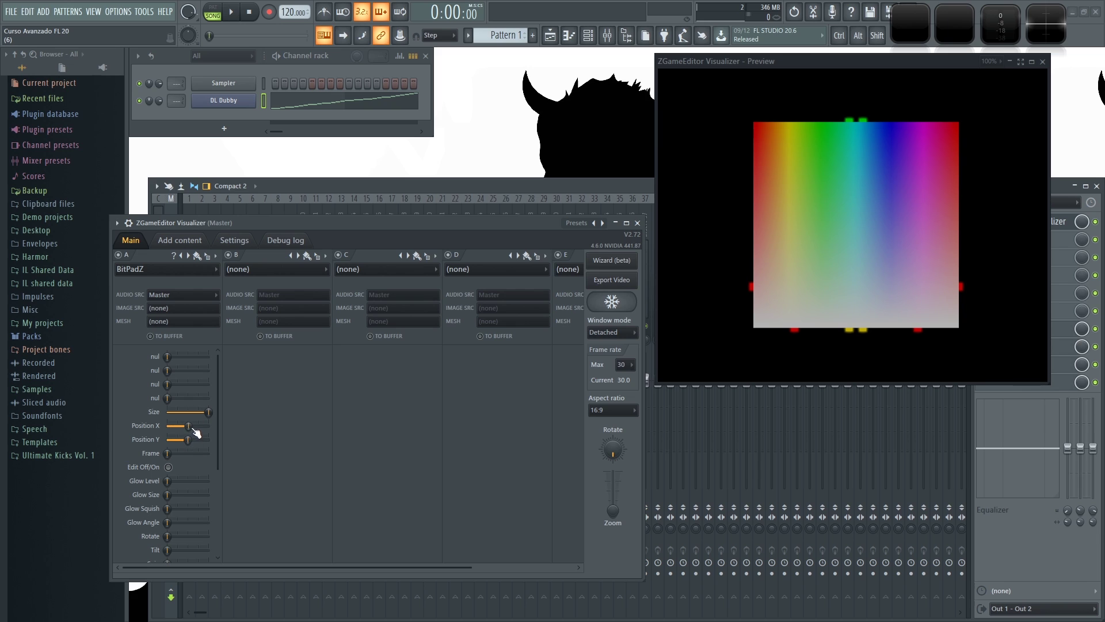
pyautogui.moveTo(216, 435)
pyautogui.mouseDown()
pyautogui.moveTo(223, 510)
pyautogui.moveTo(220, 427)
pyautogui.mouseUp()
# Step: Switch layer A to the FreqRing effect and look through its available audio sources
pyautogui.click(164, 269)
pyautogui.click(153, 258)
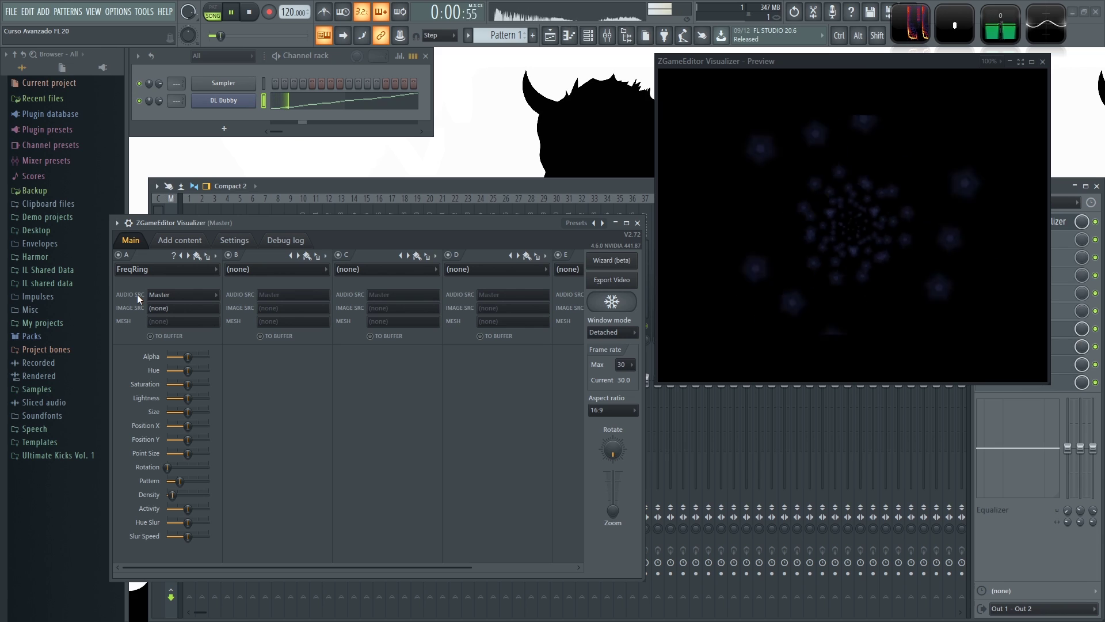
pyautogui.click(184, 296)
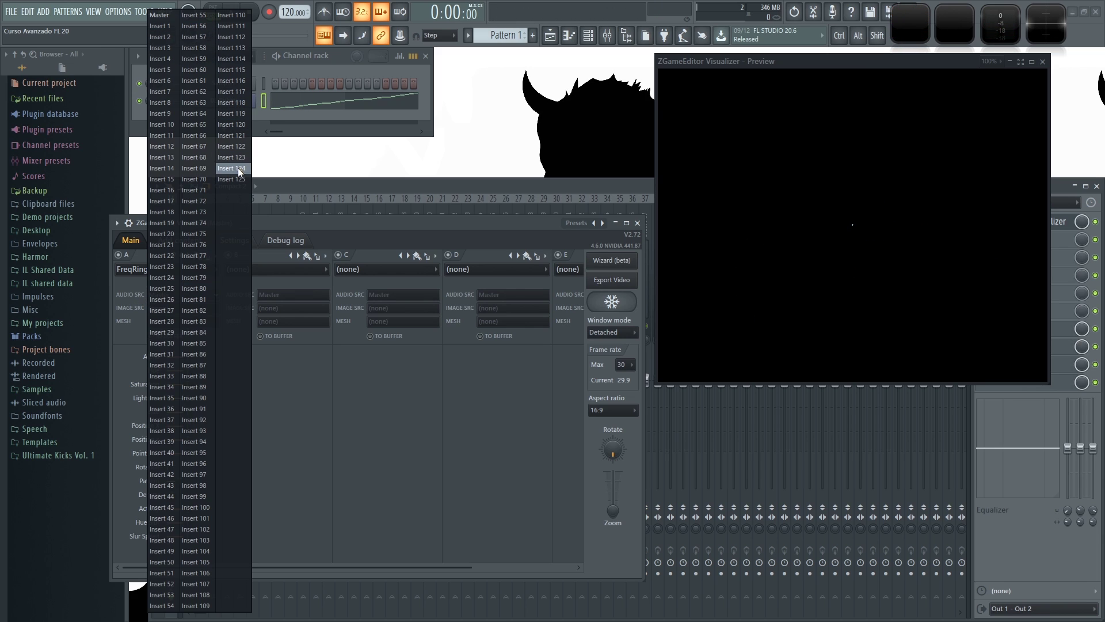
pyautogui.click(325, 241)
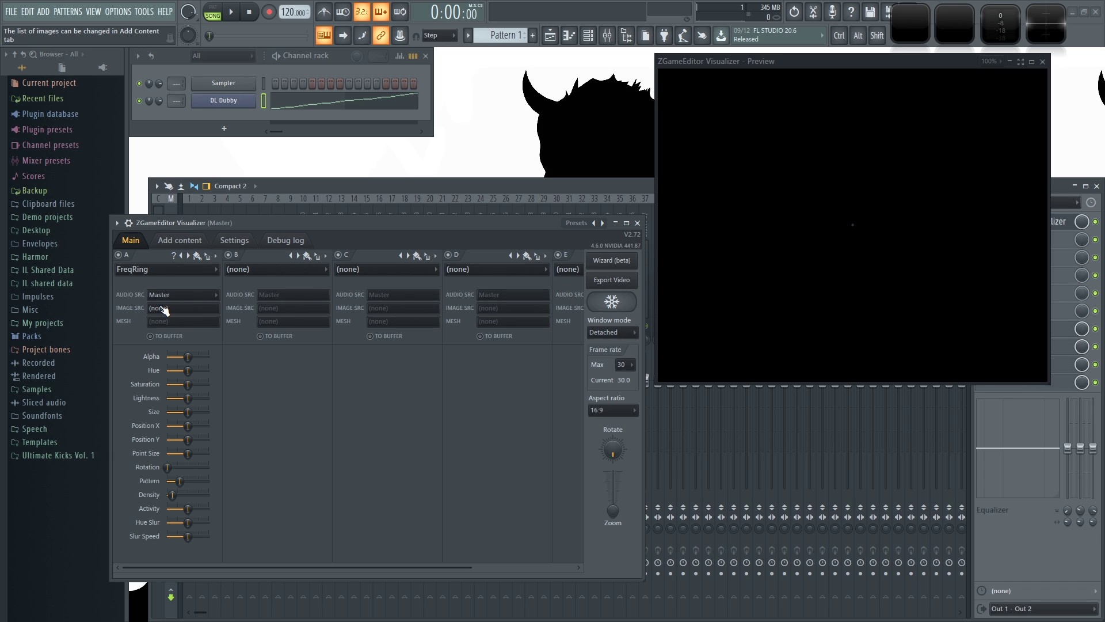
# Step: Add the Channel rack window as image content, captured at 100% width and 100% height
pyautogui.click(185, 241)
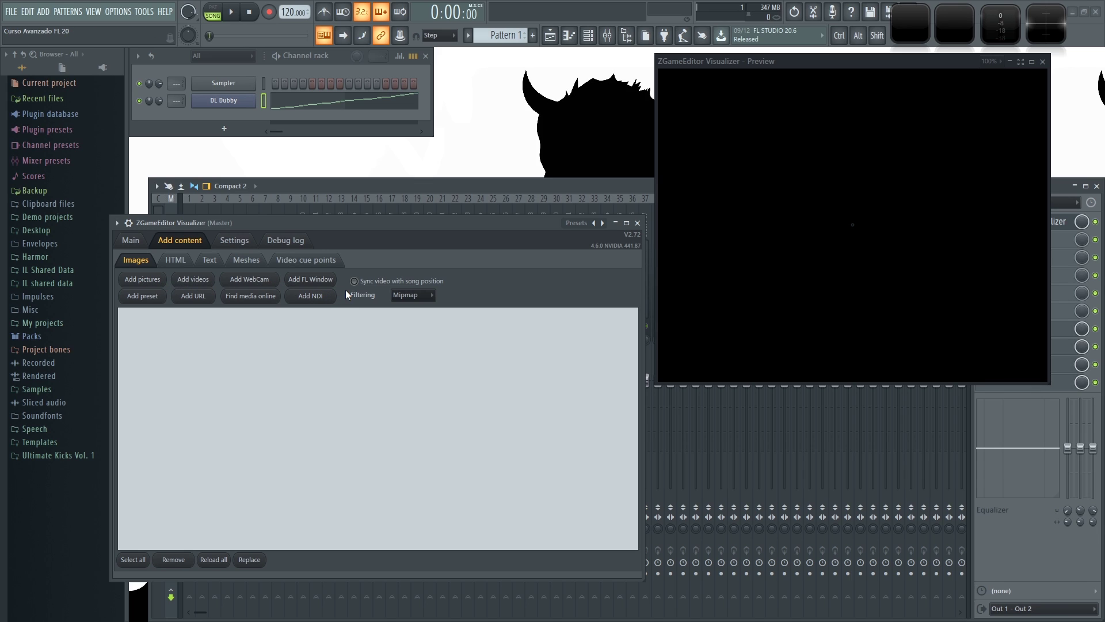
pyautogui.click(309, 282)
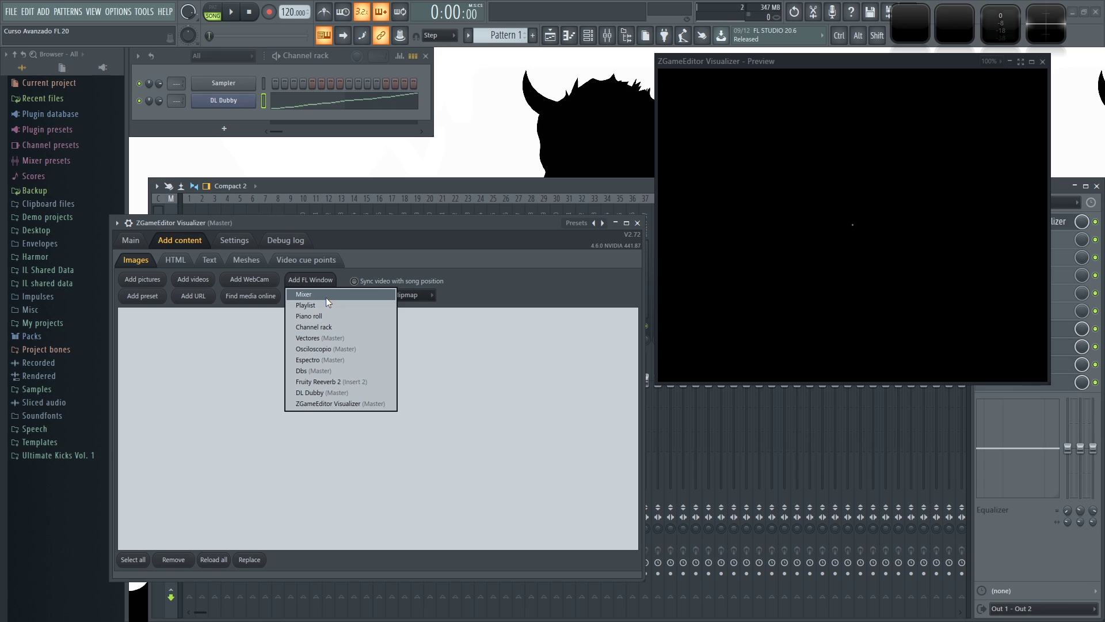
pyautogui.click(326, 326)
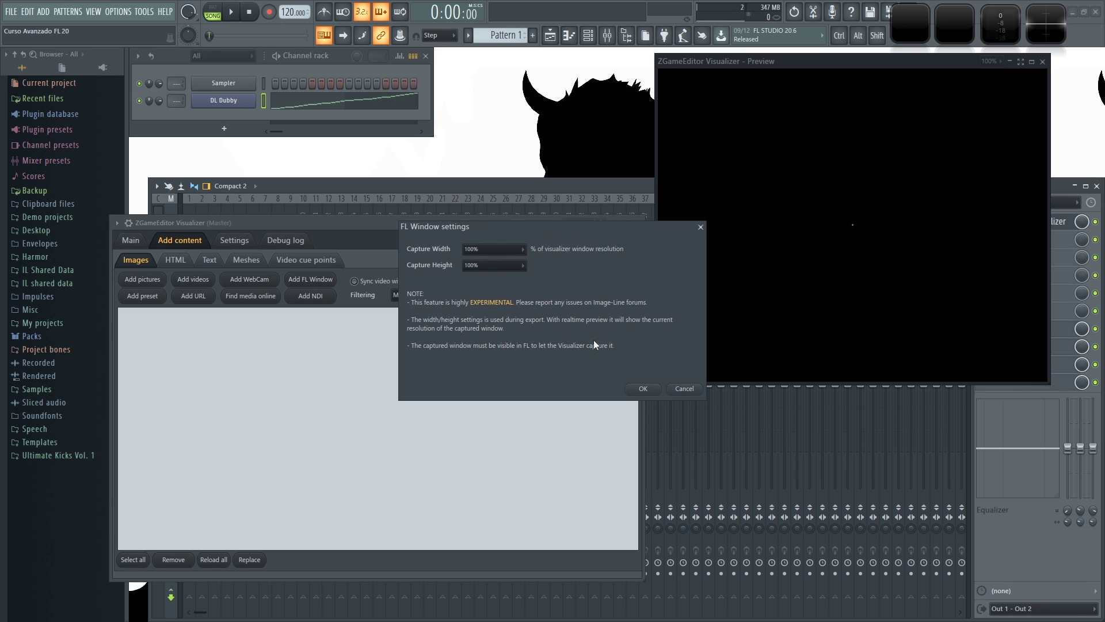
pyautogui.click(643, 389)
# Step: Set layer A to the Image effect with the captured Channel rack as its image source
pyautogui.click(138, 241)
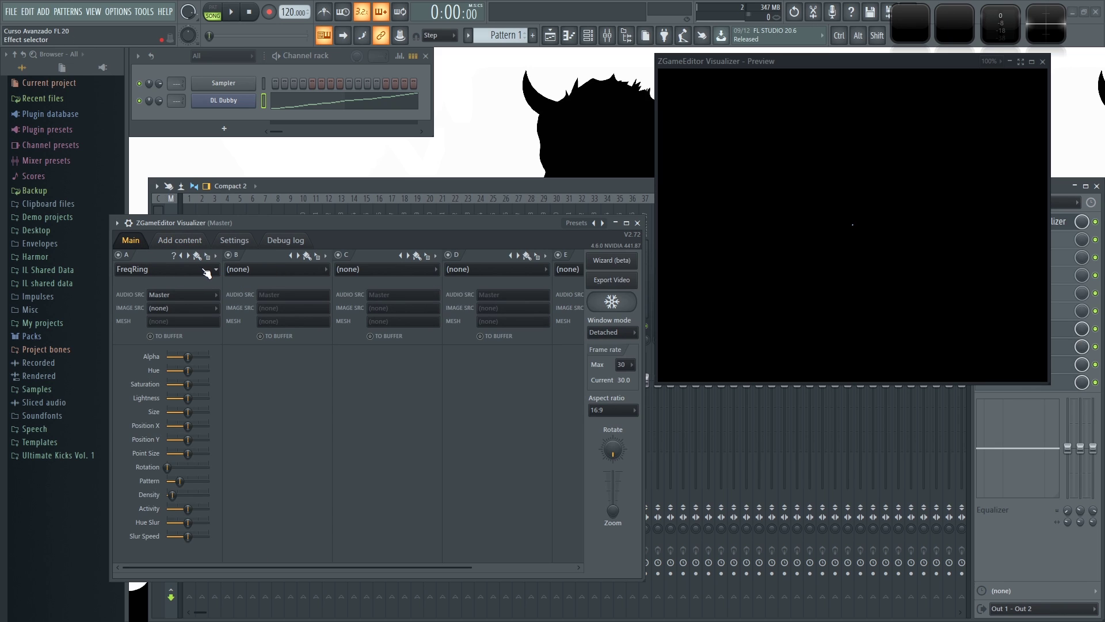
pyautogui.click(150, 270)
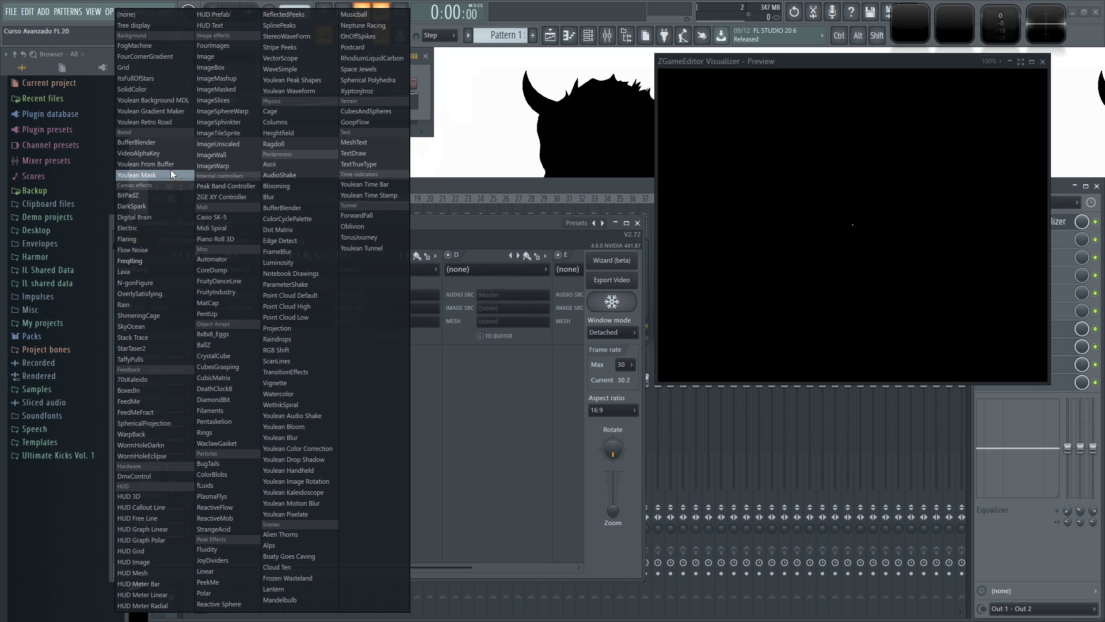
pyautogui.click(209, 58)
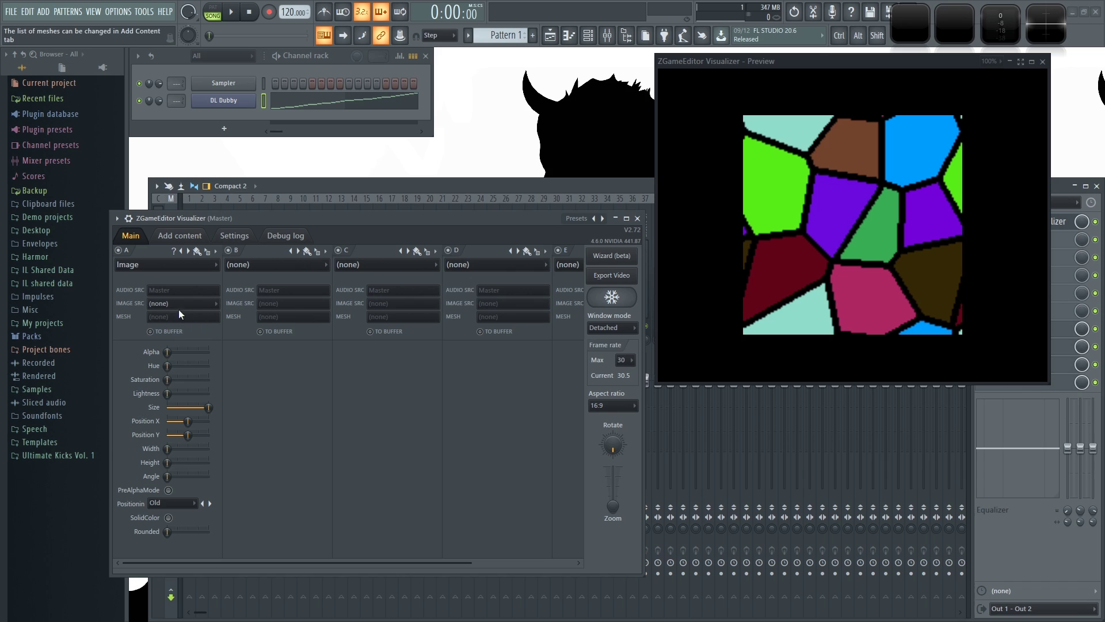
pyautogui.click(164, 305)
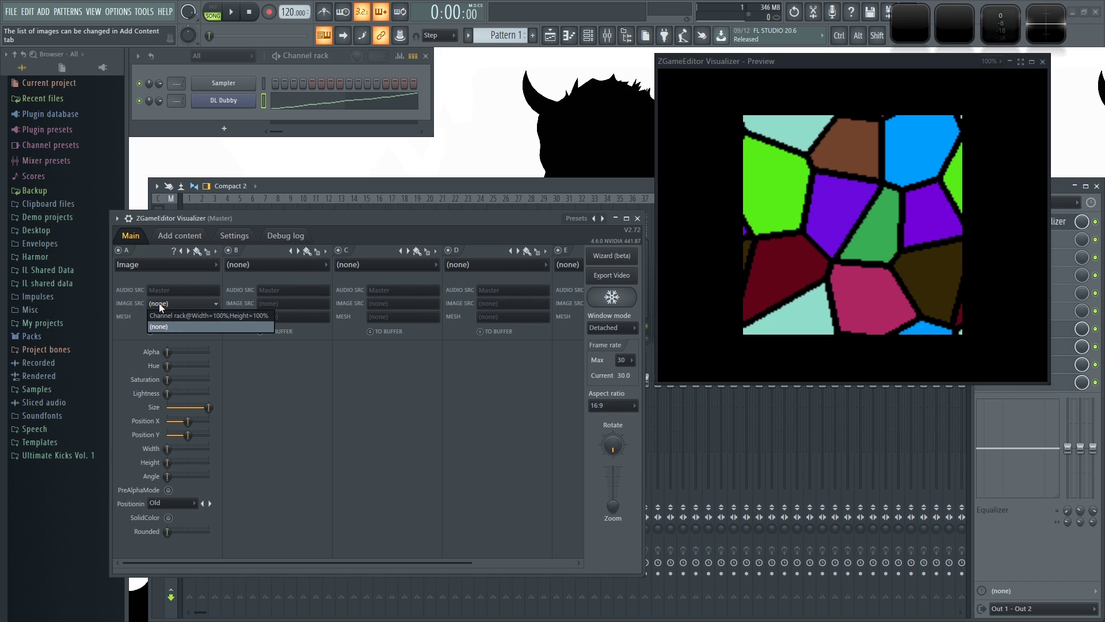
pyautogui.click(188, 316)
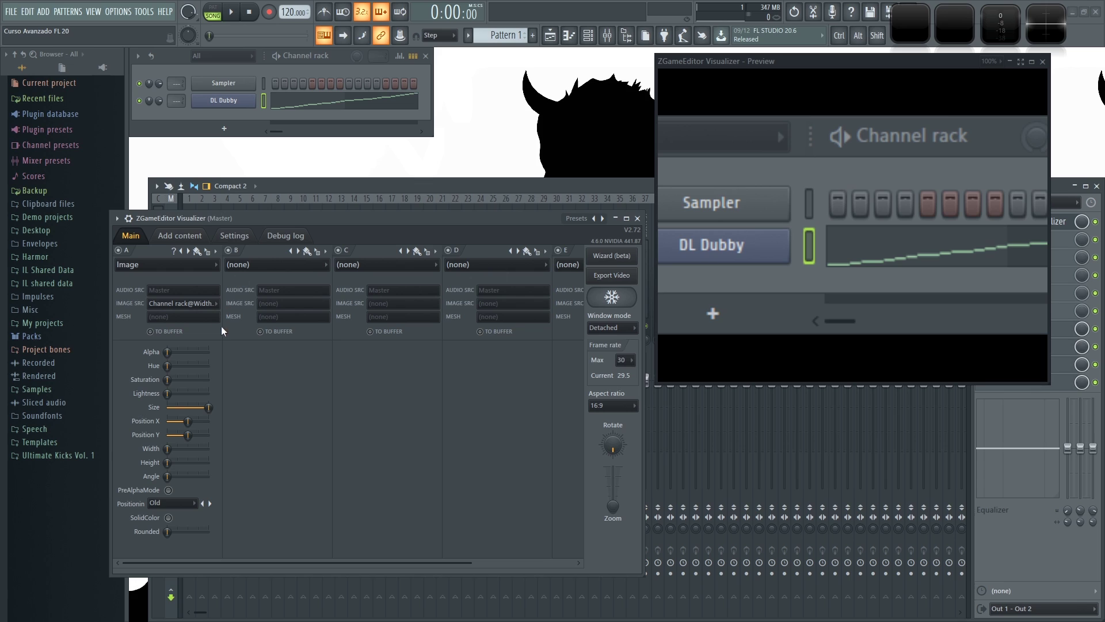
# Step: Alternate the channel selection between Sampler and DL Dubby in the Channel rack, ending on Sampler
pyautogui.click(261, 83)
pyautogui.click(262, 98)
pyautogui.click(263, 84)
pyautogui.click(262, 100)
pyautogui.click(263, 83)
pyautogui.moveTo(275, 84)
pyautogui.mouseDown()
pyautogui.moveTo(354, 84)
pyautogui.moveTo(269, 82)
pyautogui.mouseUp()
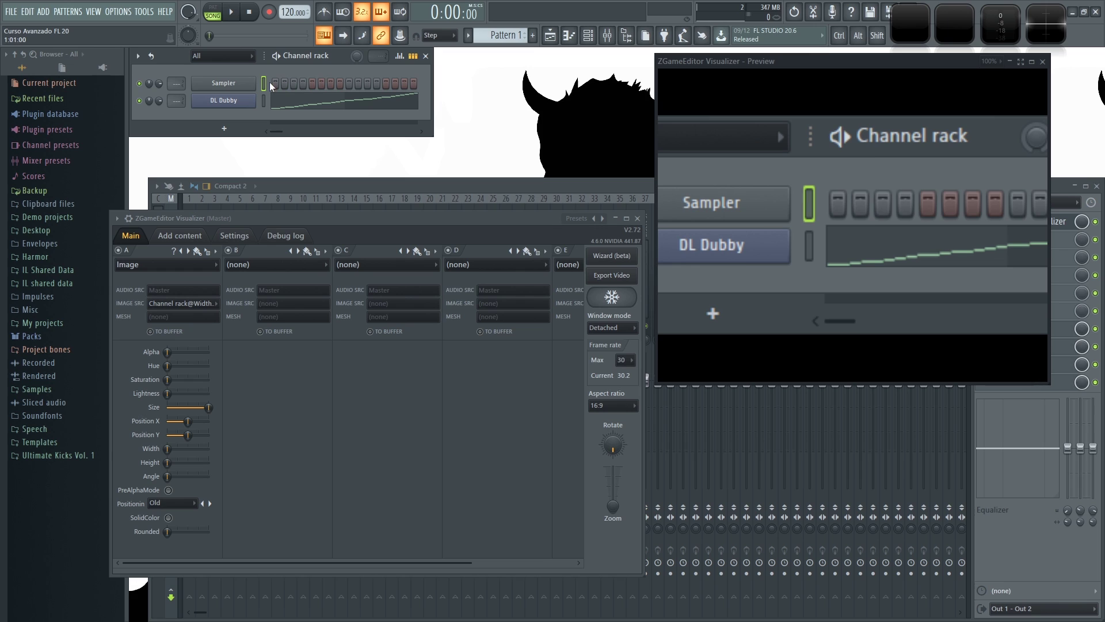
# Step: Reduce layer A's Size slightly to fit the whole Channel rack in the preview, and check the live capture during playback
pyautogui.moveTo(167, 352)
pyautogui.mouseDown()
pyautogui.moveTo(206, 352)
pyautogui.moveTo(171, 354)
pyautogui.mouseUp()
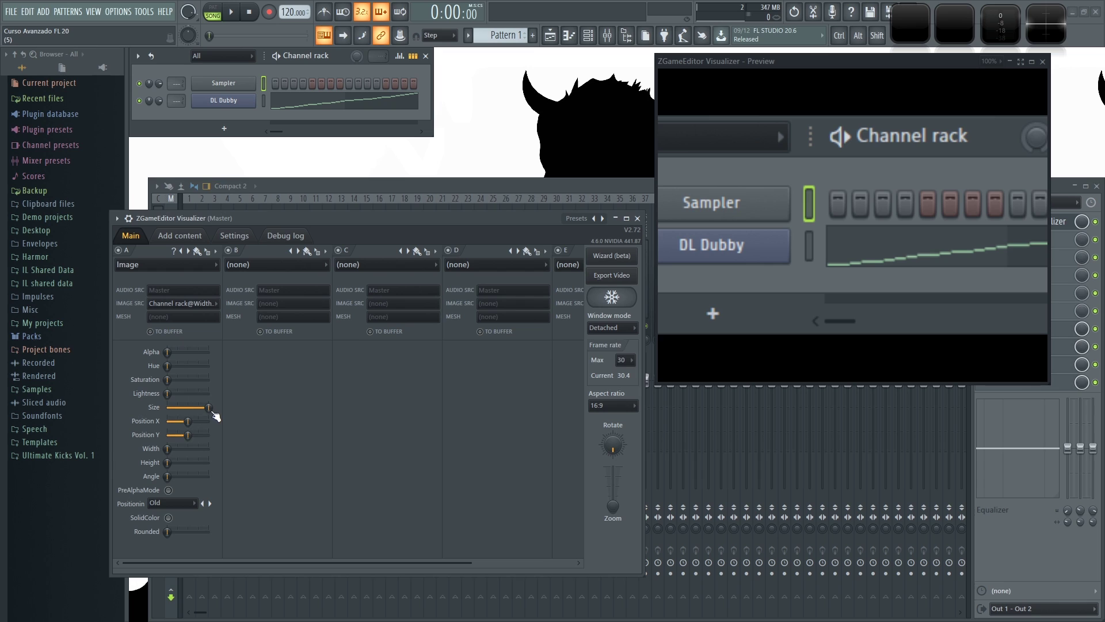
pyautogui.moveTo(209, 407); pyautogui.dragTo(202, 406)
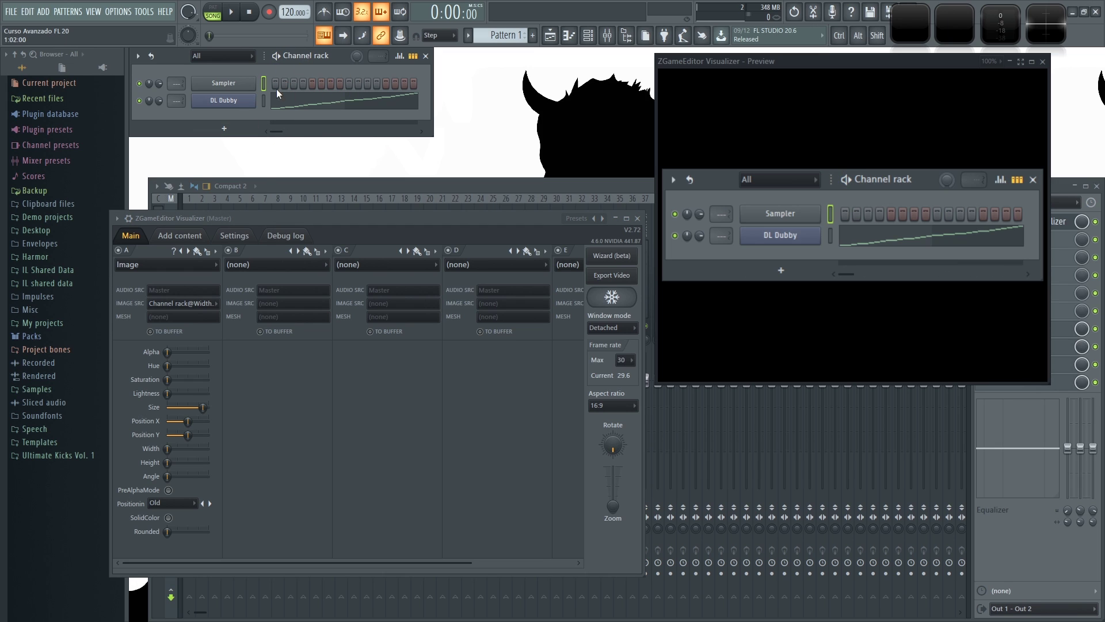
pyautogui.press('space')
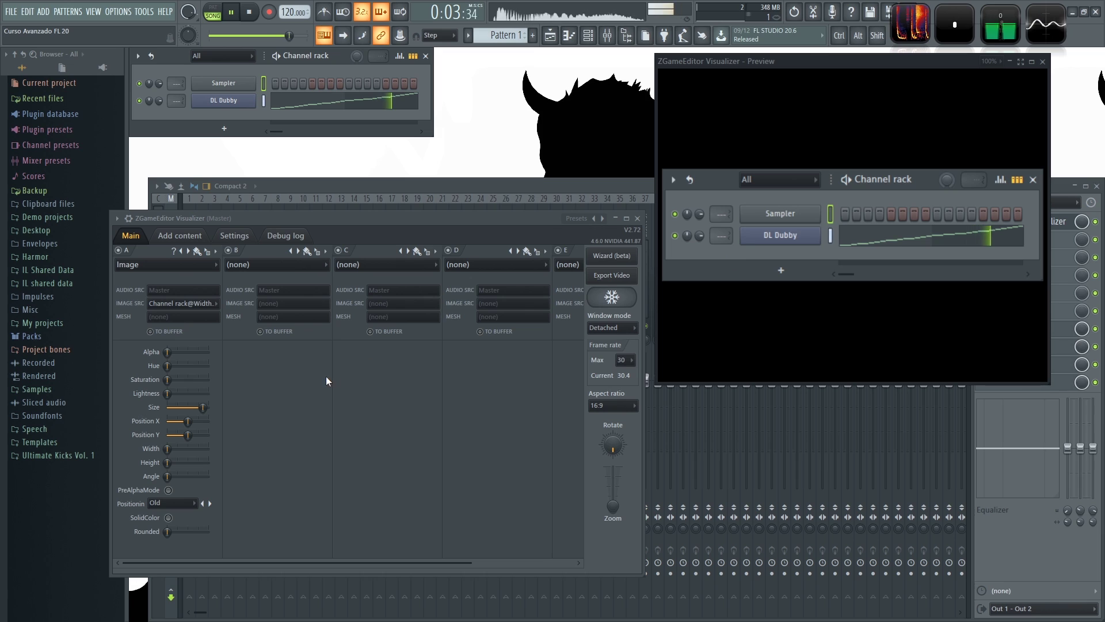
pyautogui.press('space')
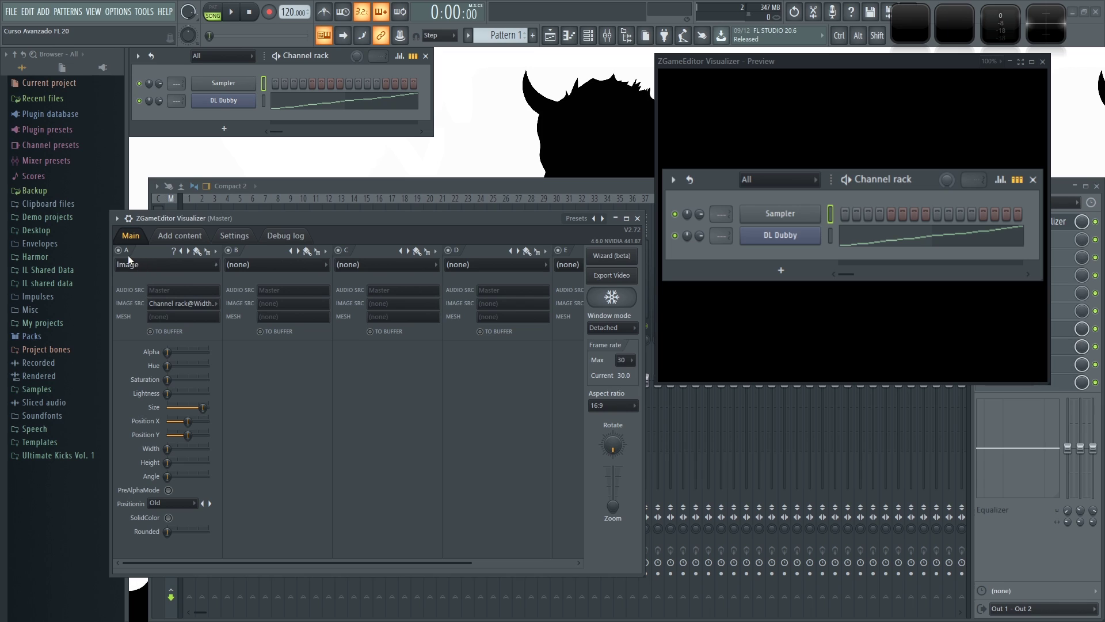
# Step: Apply the BugTails effect to layer B
pyautogui.click(263, 264)
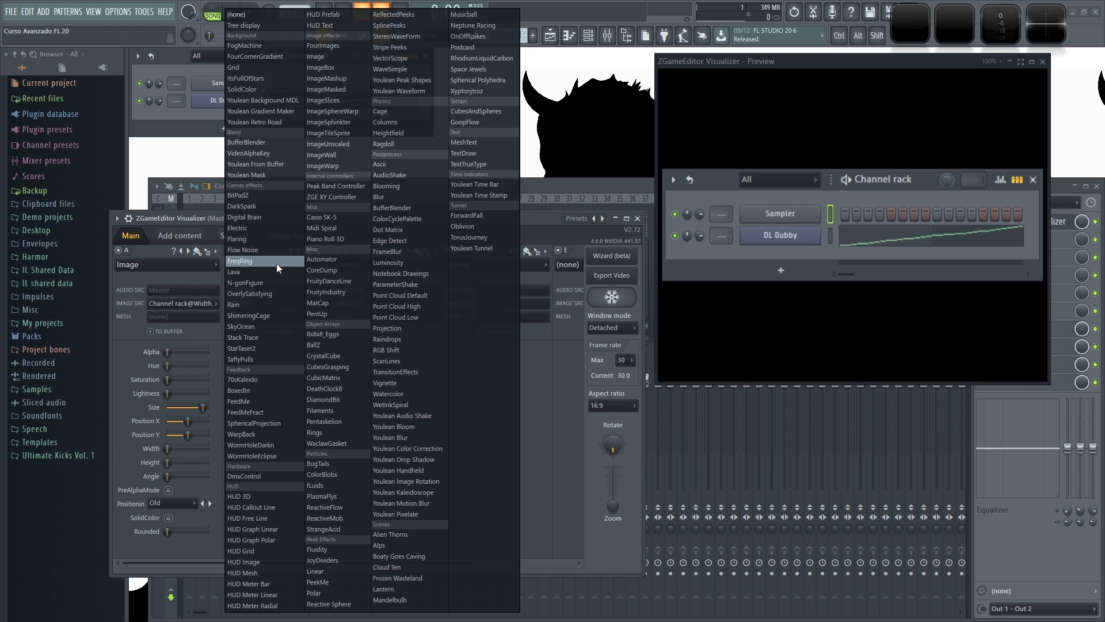
pyautogui.click(337, 464)
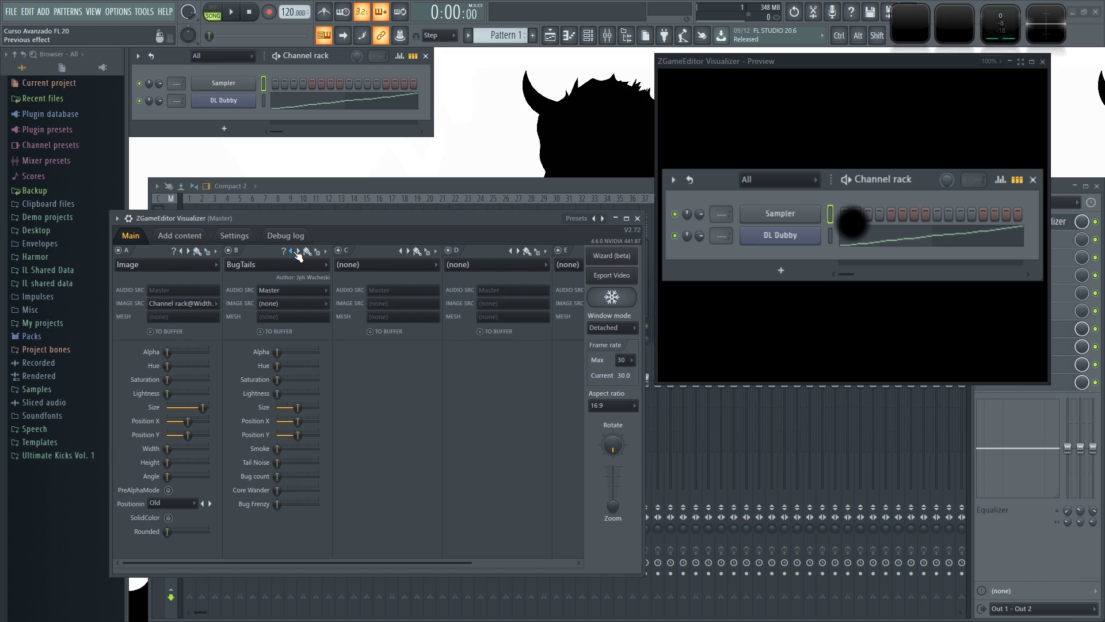
# Step: Collapse layer B and expand it again
pyautogui.click(327, 252)
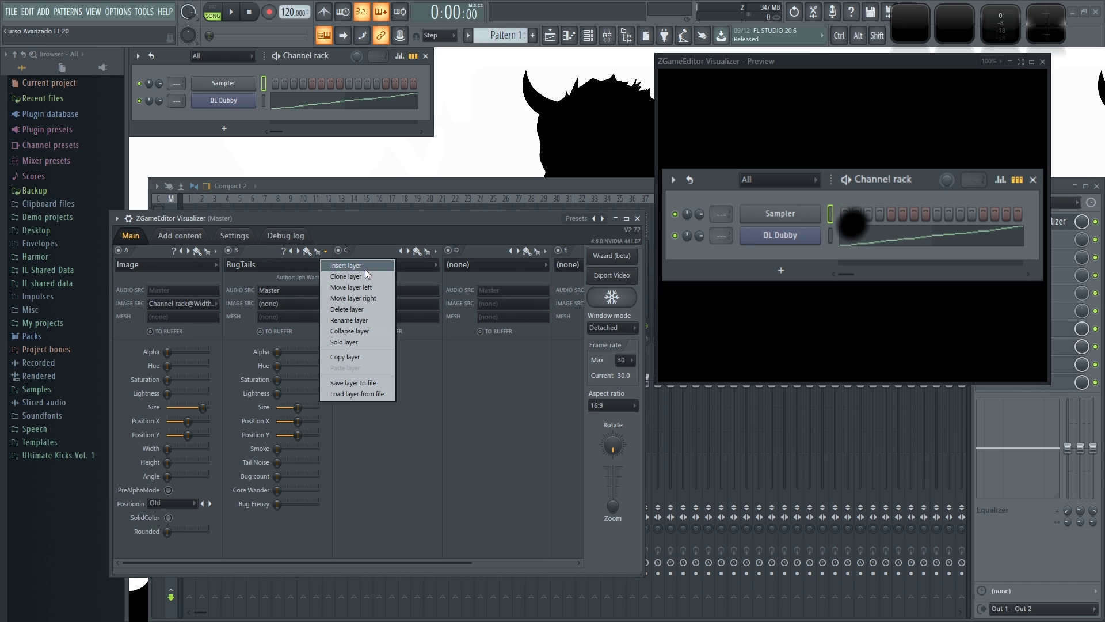
pyautogui.click(365, 330)
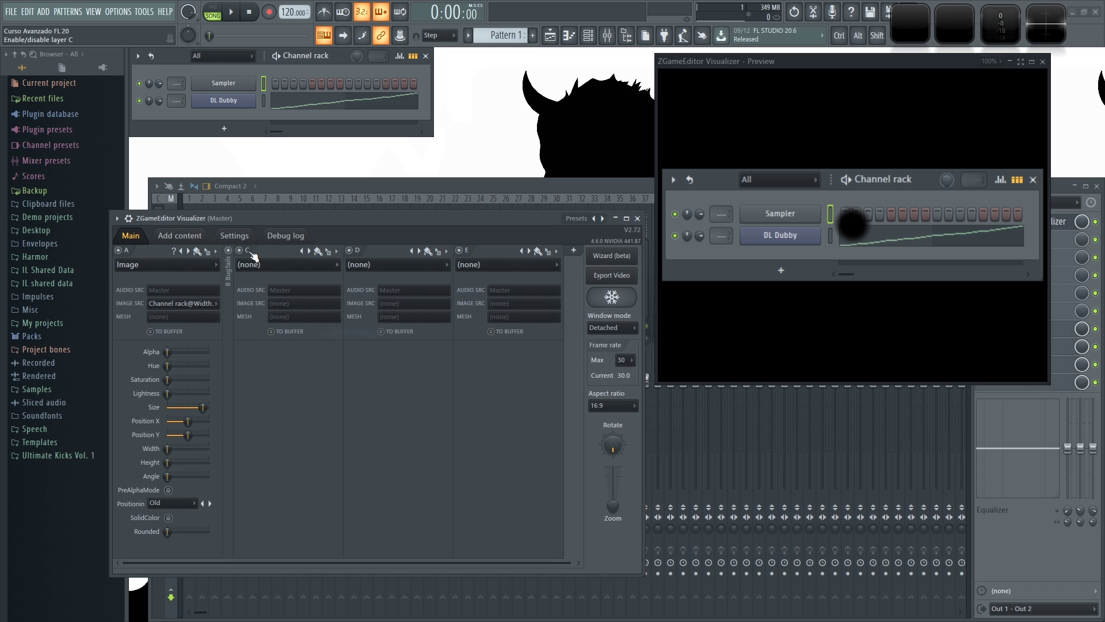
pyautogui.click(229, 266)
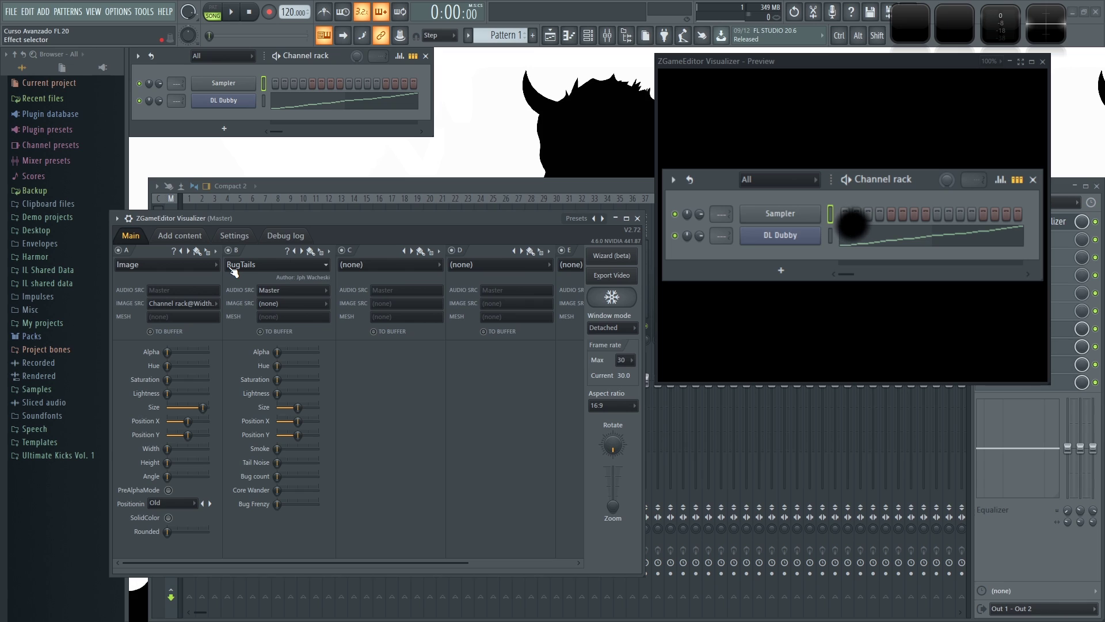
pyautogui.moveTo(372, 561); pyautogui.dragTo(322, 561)
# Step: Move layer B ahead of layer A and return it to its place behind layer A
pyautogui.click(330, 251)
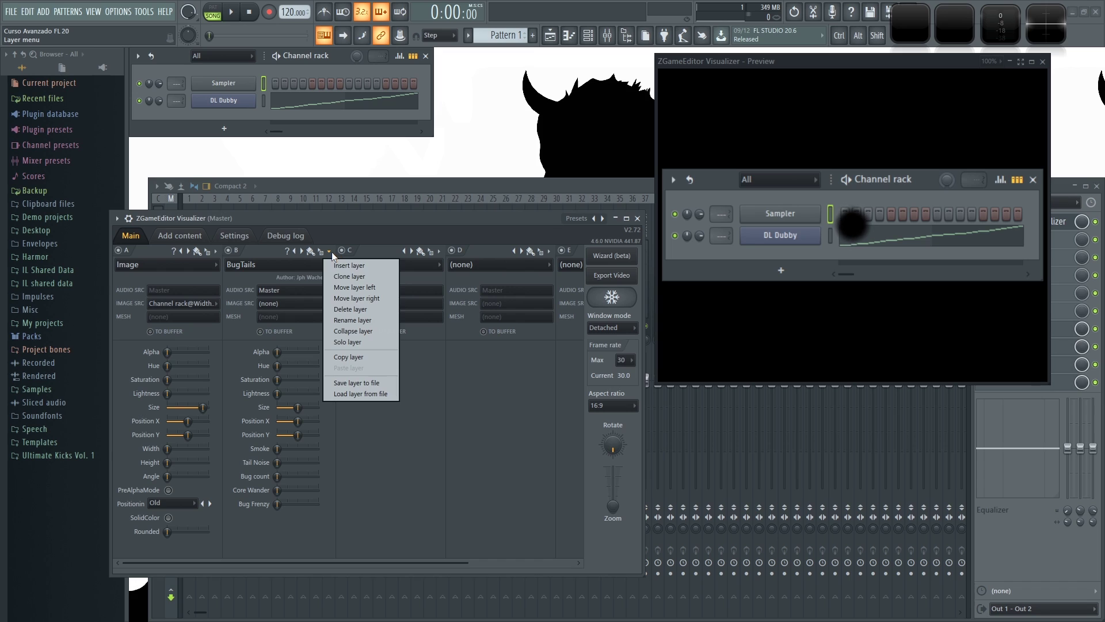
pyautogui.click(367, 286)
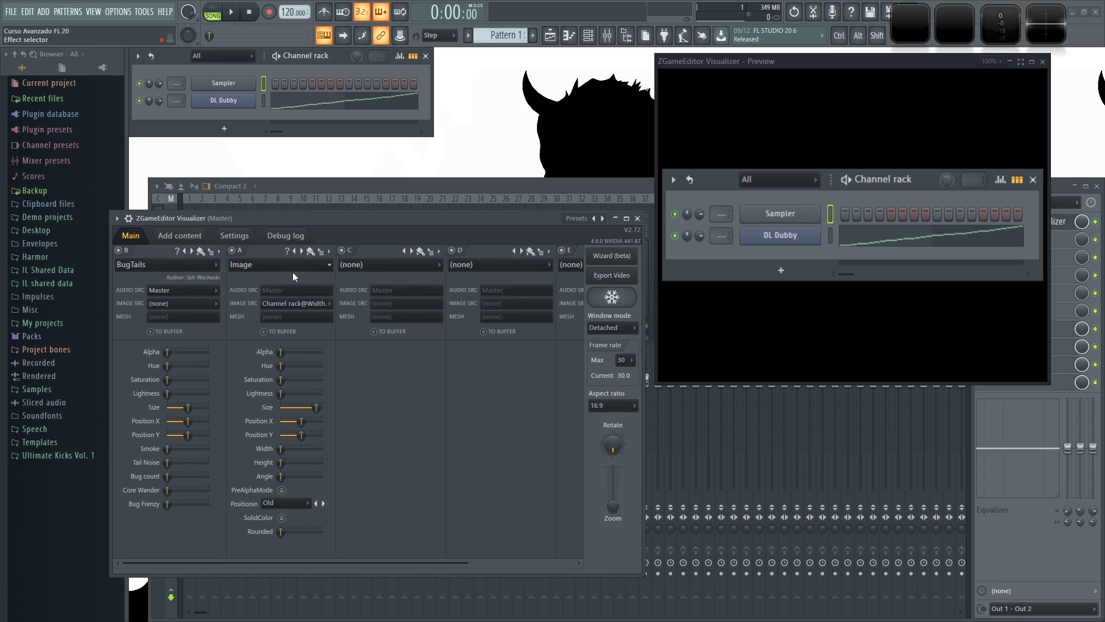
pyautogui.moveTo(301, 420)
pyautogui.mouseDown()
pyautogui.moveTo(271, 420)
pyautogui.moveTo(314, 421)
pyautogui.moveTo(305, 427)
pyautogui.mouseUp()
pyautogui.click(219, 251)
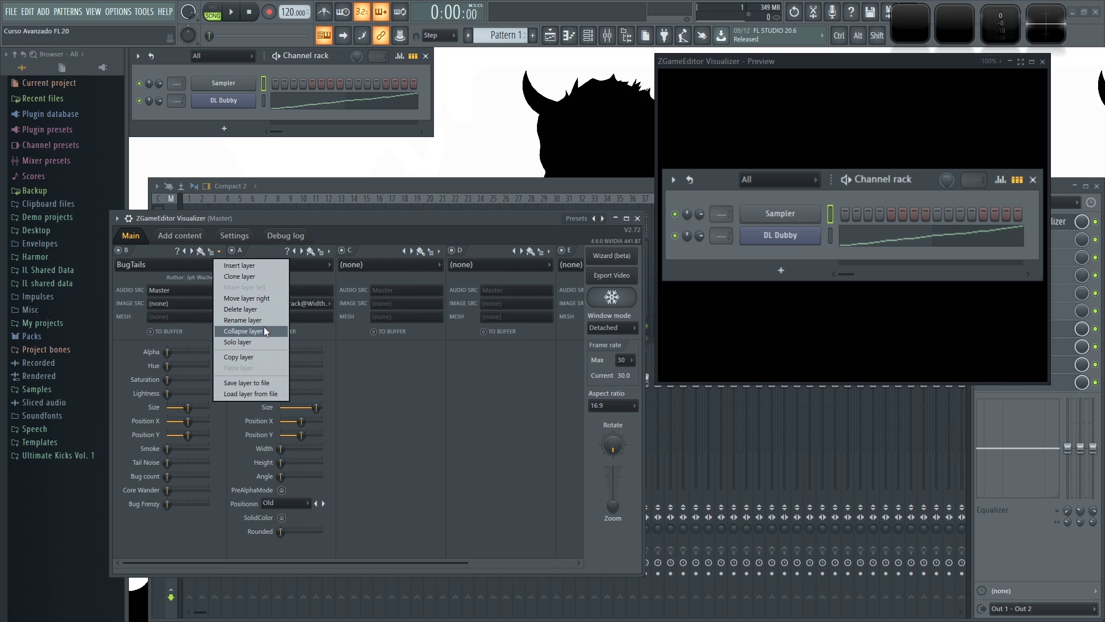
pyautogui.click(265, 299)
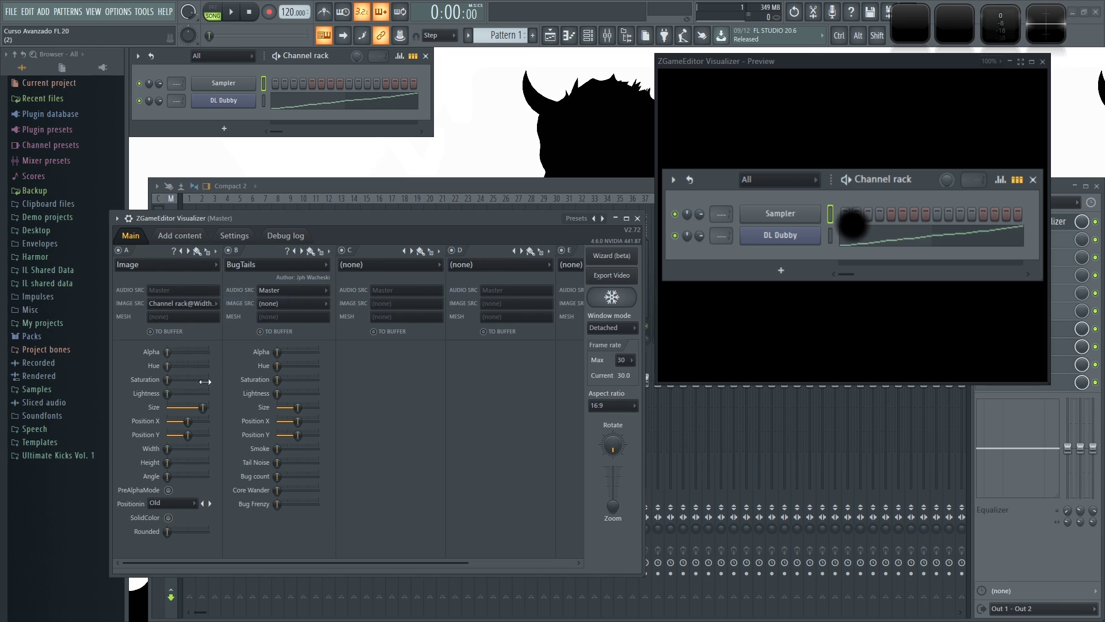
# Step: Maximize BugTails' Size on layer B, raise its alpha, color, smoke, tail and bug settings, and start playback
pyautogui.moveTo(297, 406); pyautogui.dragTo(317, 407)
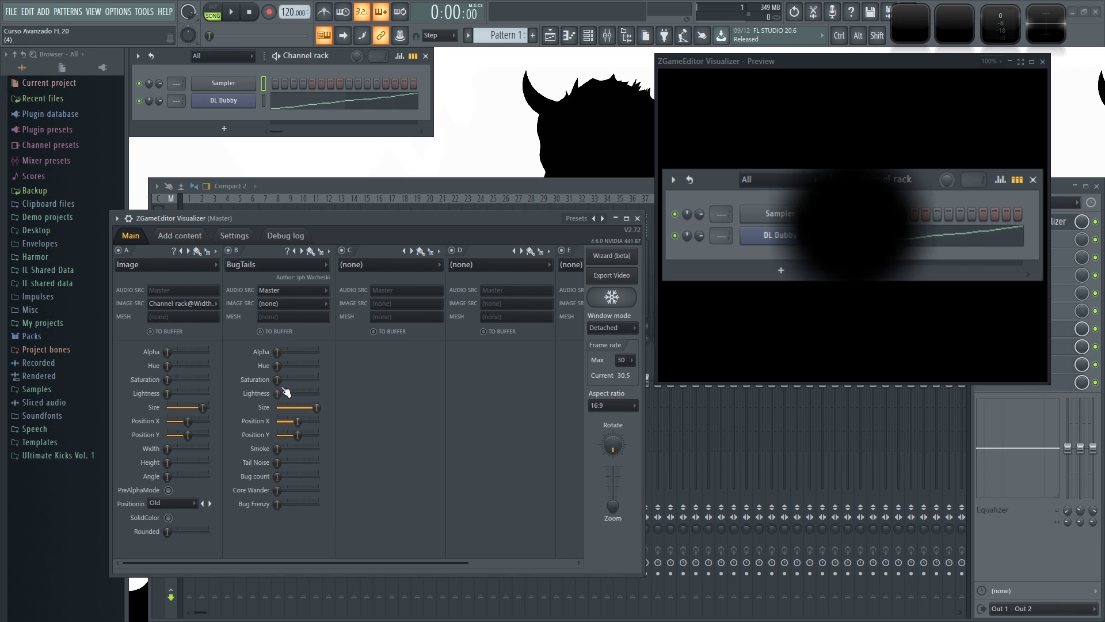
pyautogui.moveTo(277, 365); pyautogui.dragTo(307, 393)
pyautogui.moveTo(277, 352); pyautogui.dragTo(295, 351)
pyautogui.moveTo(277, 448); pyautogui.dragTo(295, 506)
pyautogui.press('space')
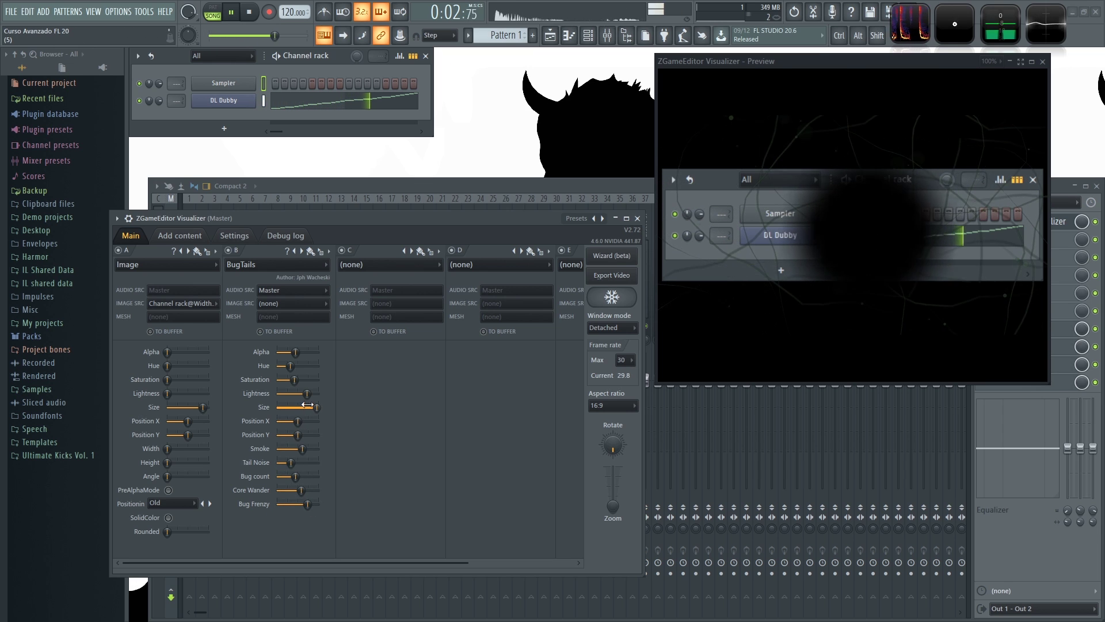
# Step: Try the captured Channel rack as layer B's image source and stop playback
pyautogui.click(295, 303)
pyautogui.click(296, 316)
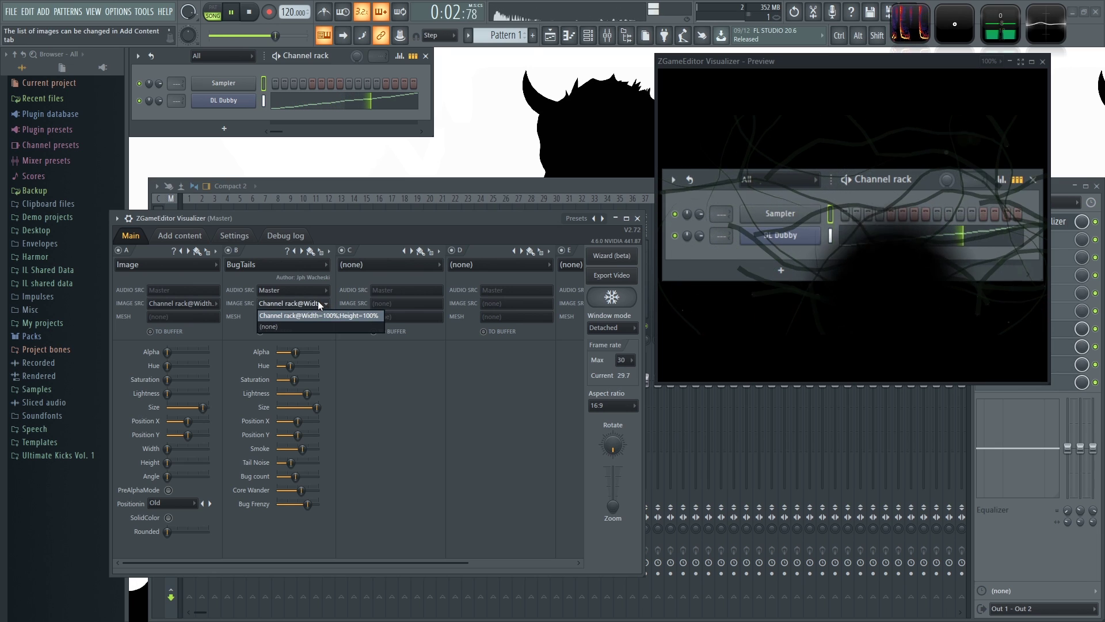
pyautogui.press('space')
# Step: Add the picture template3.jpg from the Bitmaps folder to the image content
pyautogui.click(187, 237)
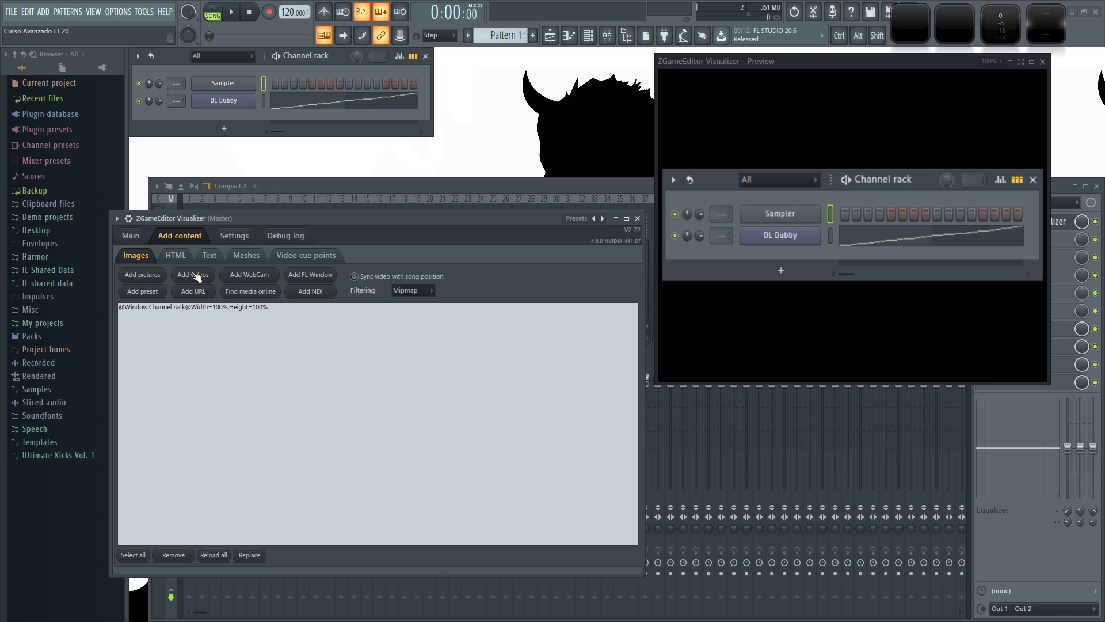
pyautogui.click(141, 276)
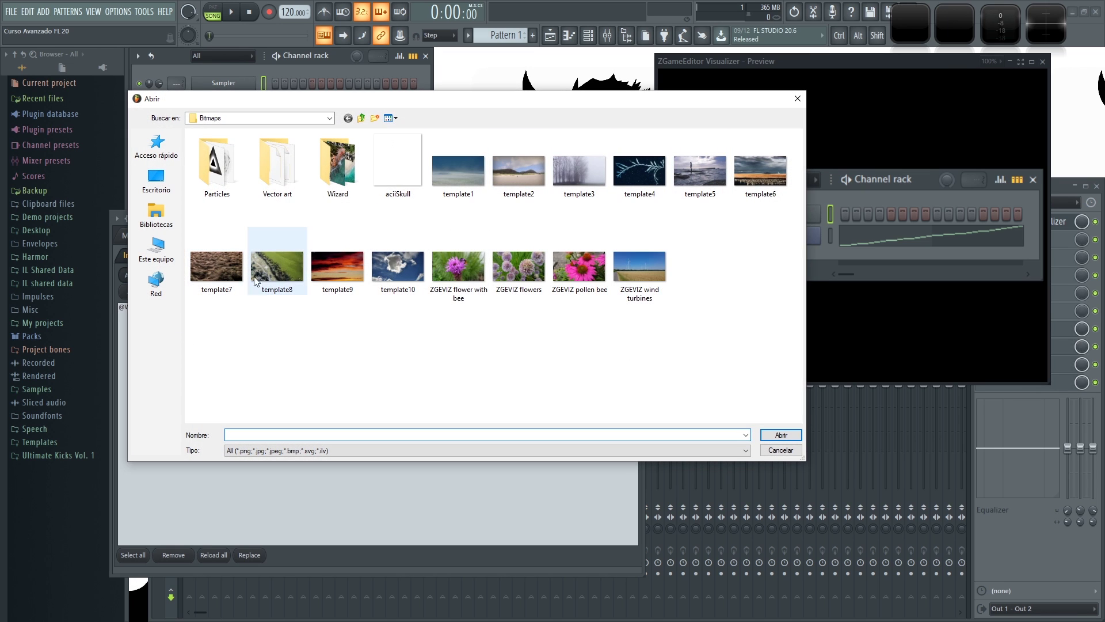
pyautogui.doubleClick(578, 173)
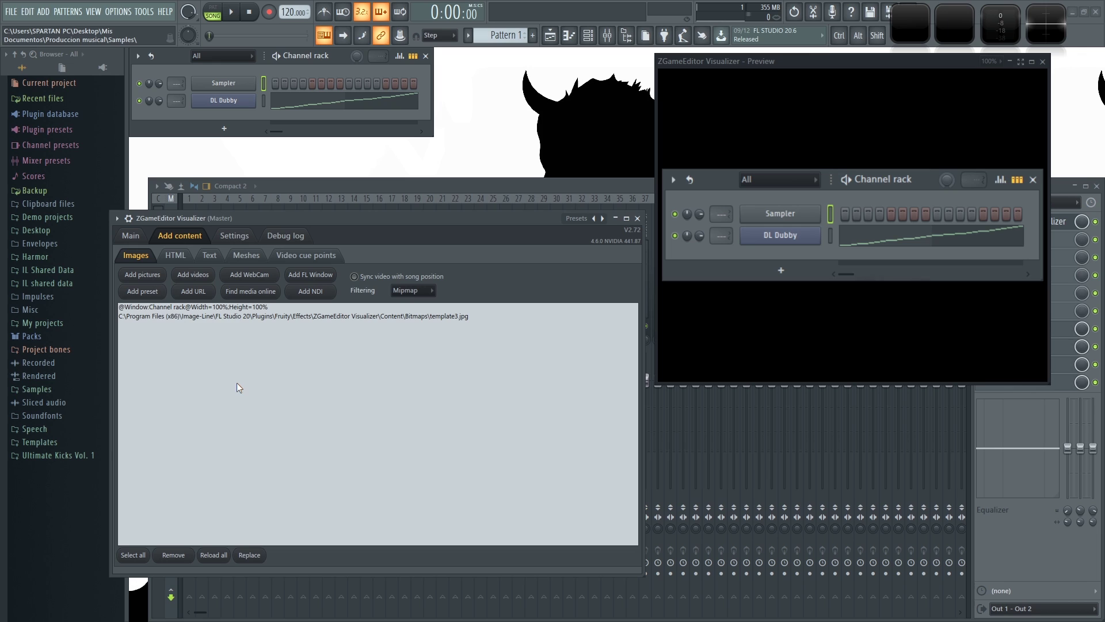
# Step: Add the video Intro Olbaid 1 Fondo Negro.mp4 from the Videos folder in File Explorer to the Visualizer's image content
pyautogui.hotkey('alt', 'Tab')
pyautogui.hotkey('alt', 'Tab')
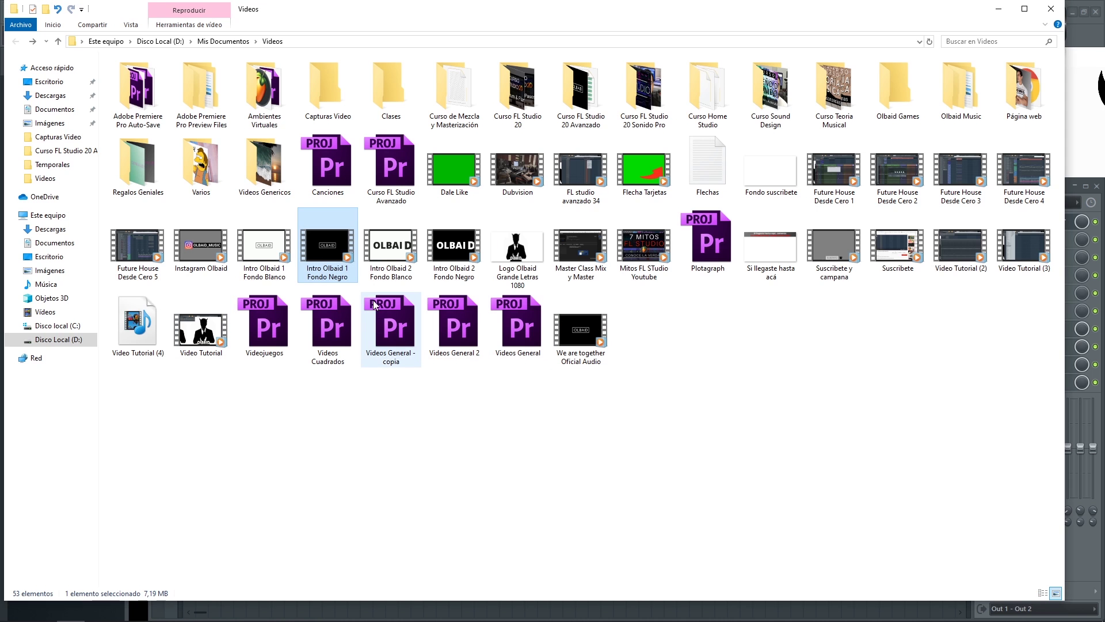
pyautogui.moveTo(336, 251); pyautogui.dragTo(433, 380)
pyautogui.hotkey('alt', 'Tab')
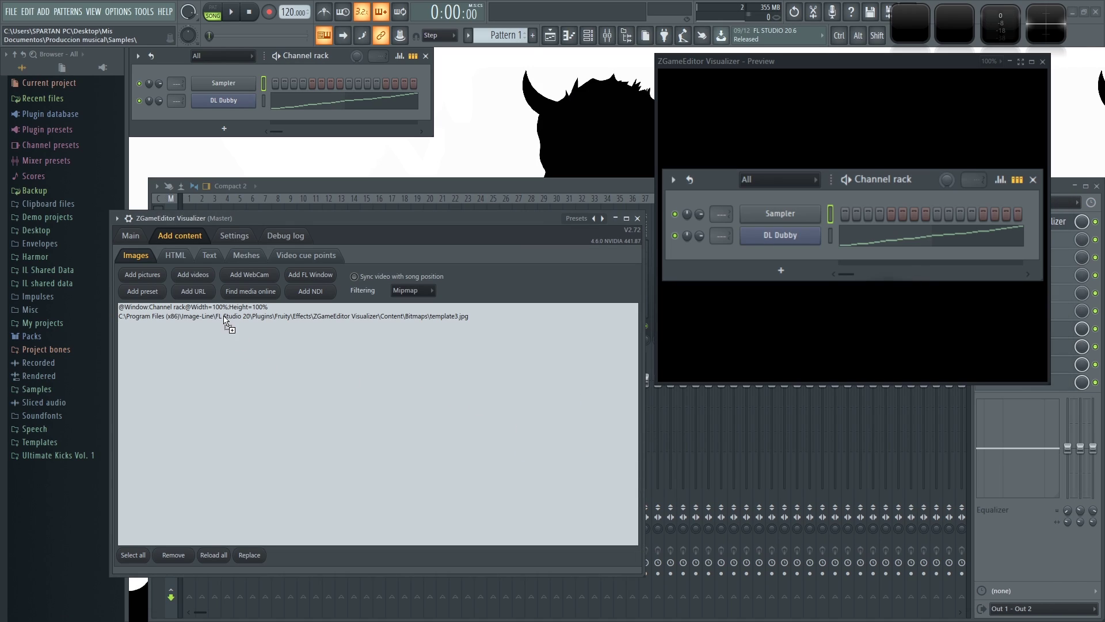
pyautogui.moveTo(266, 374); pyautogui.dragTo(184, 331)
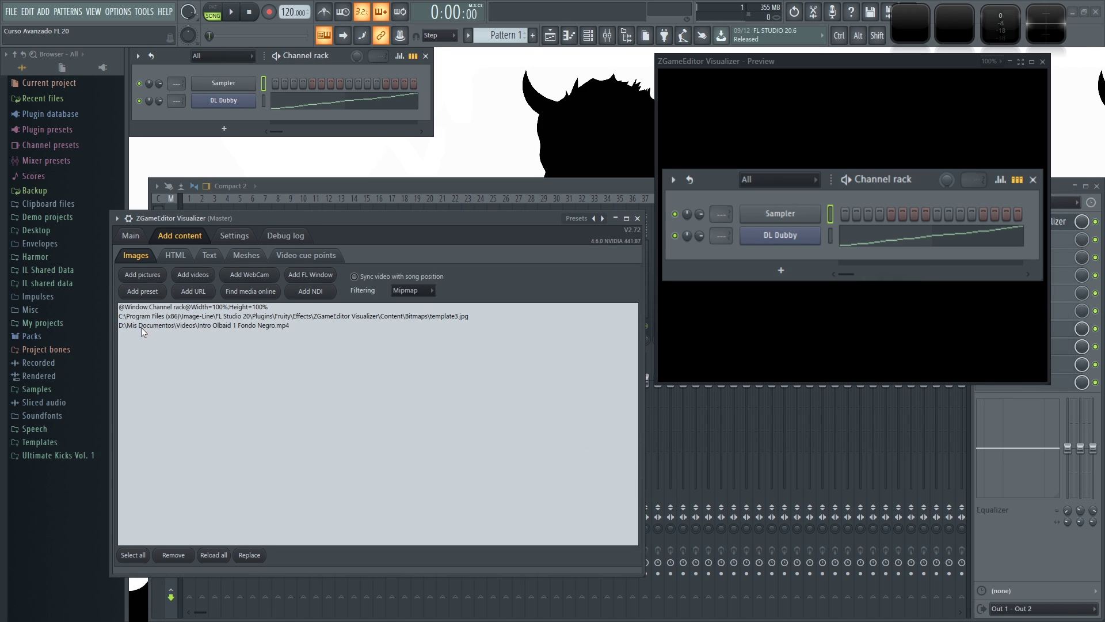
# Step: Set layer A's image source to Intro Olbaid 1 Fondo Negro.mp4
pyautogui.click(132, 238)
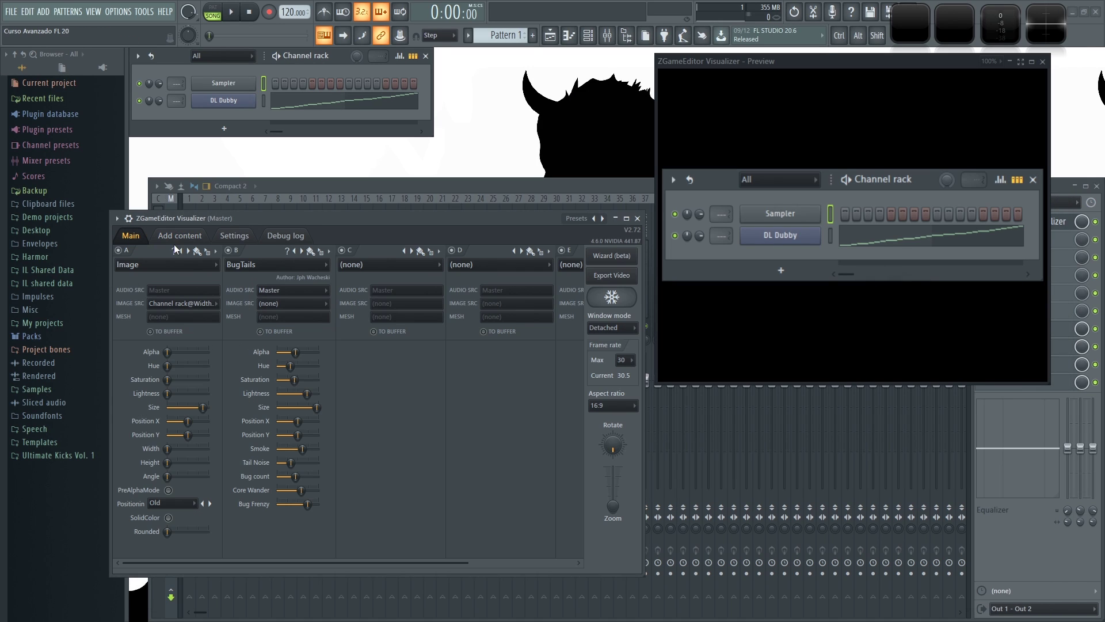
pyautogui.click(195, 299)
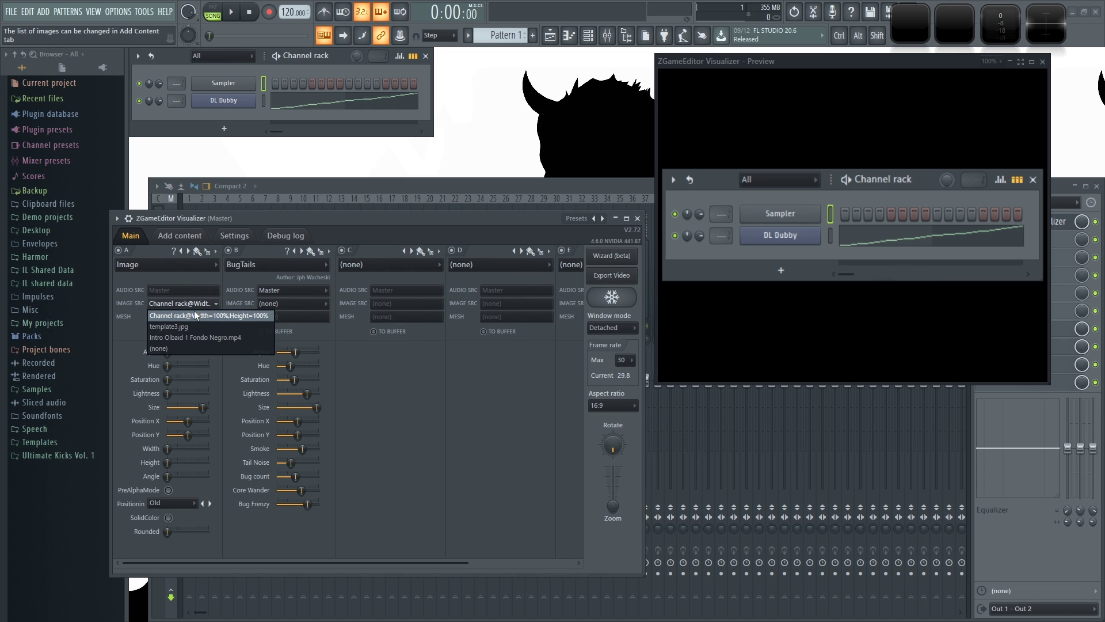
pyautogui.click(181, 336)
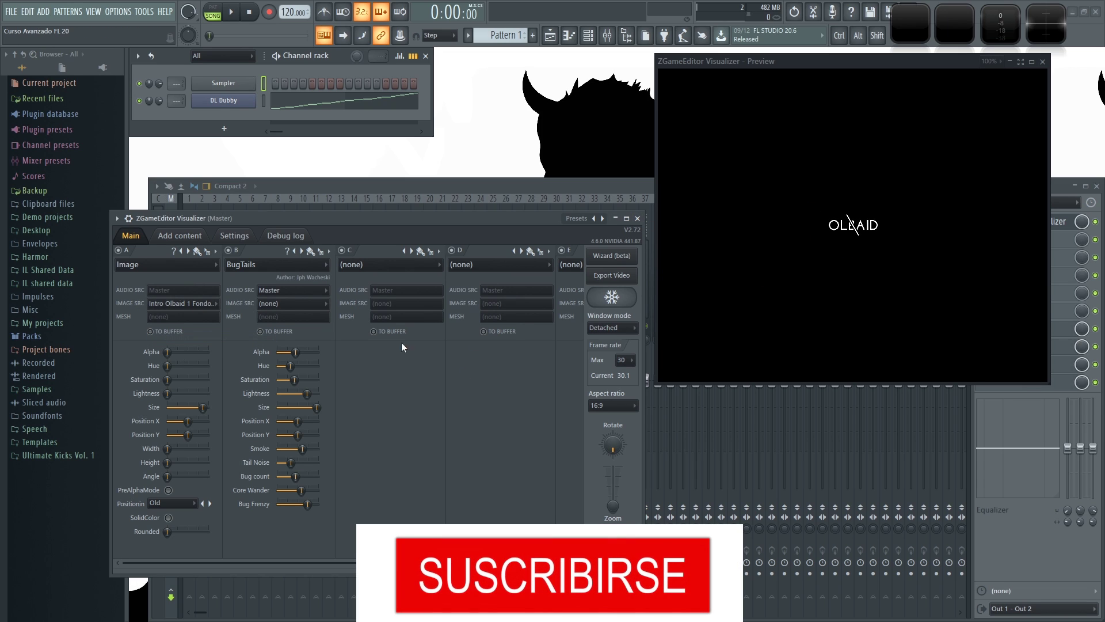
# Step: Clear layer A's image source and replace it with template3.jpg
pyautogui.click(202, 304)
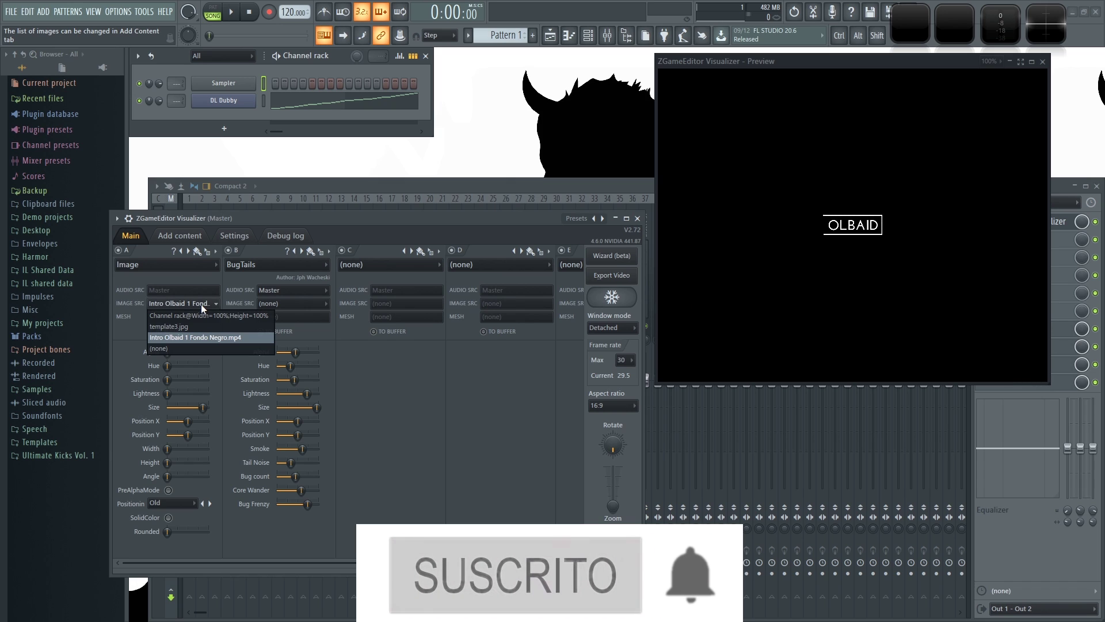
pyautogui.click(166, 347)
pyautogui.click(195, 303)
pyautogui.click(191, 326)
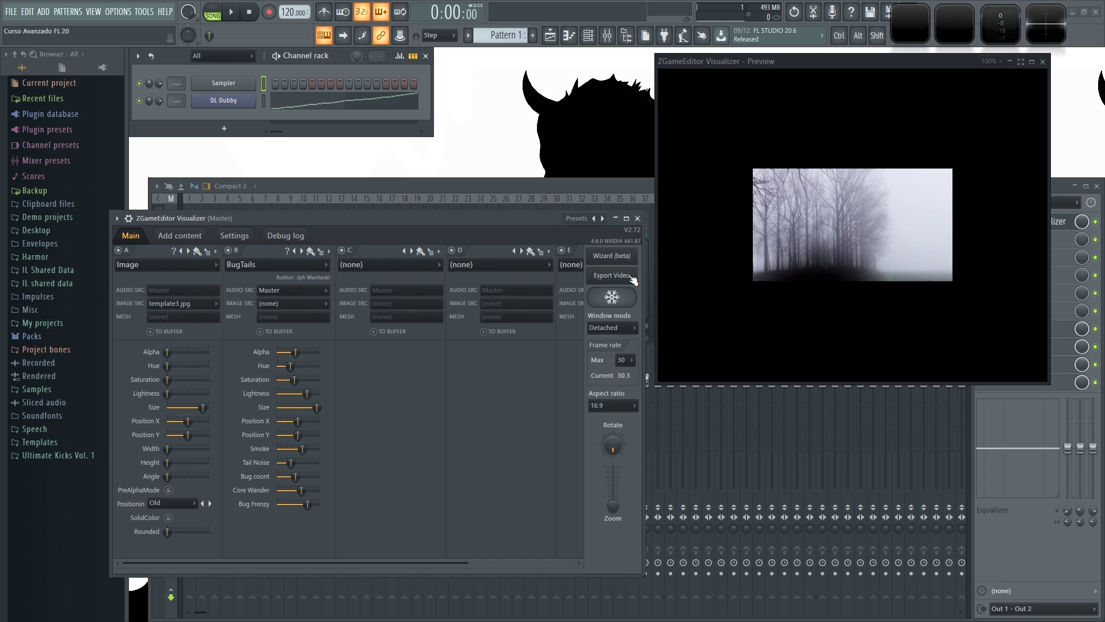
# Step: Try the Attached window mode, return to Detached and reposition the preview window
pyautogui.click(611, 297)
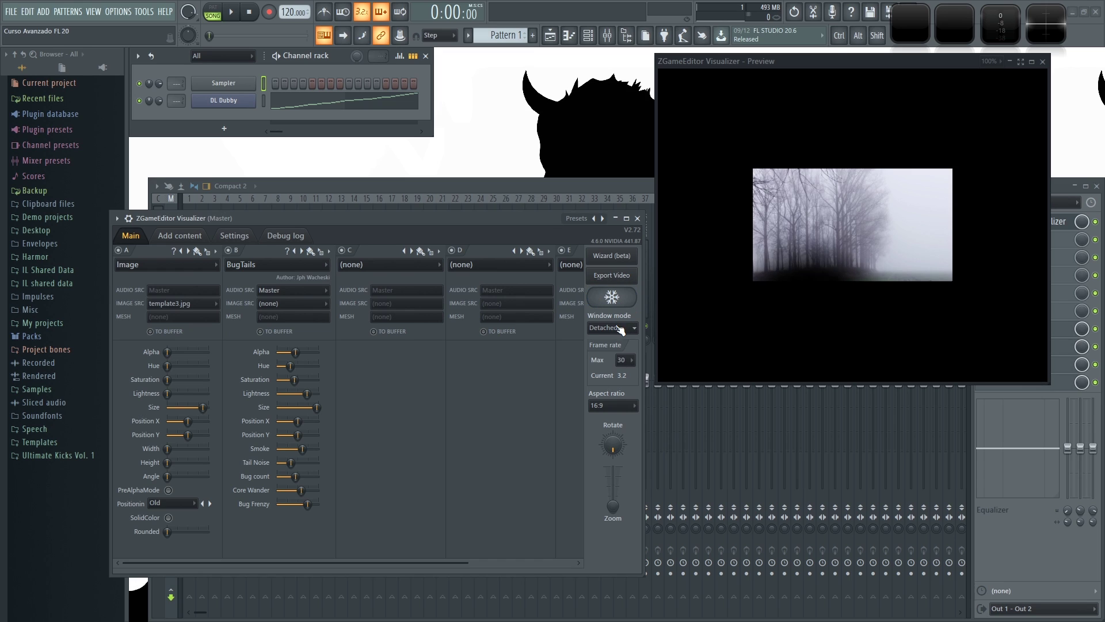
pyautogui.click(617, 327)
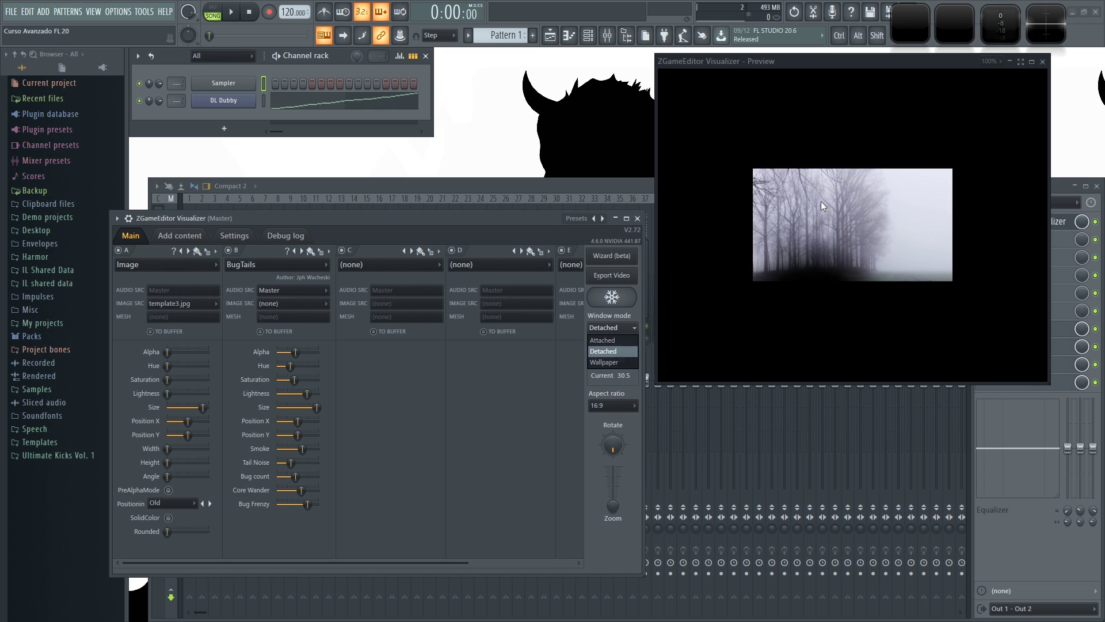
pyautogui.click(609, 339)
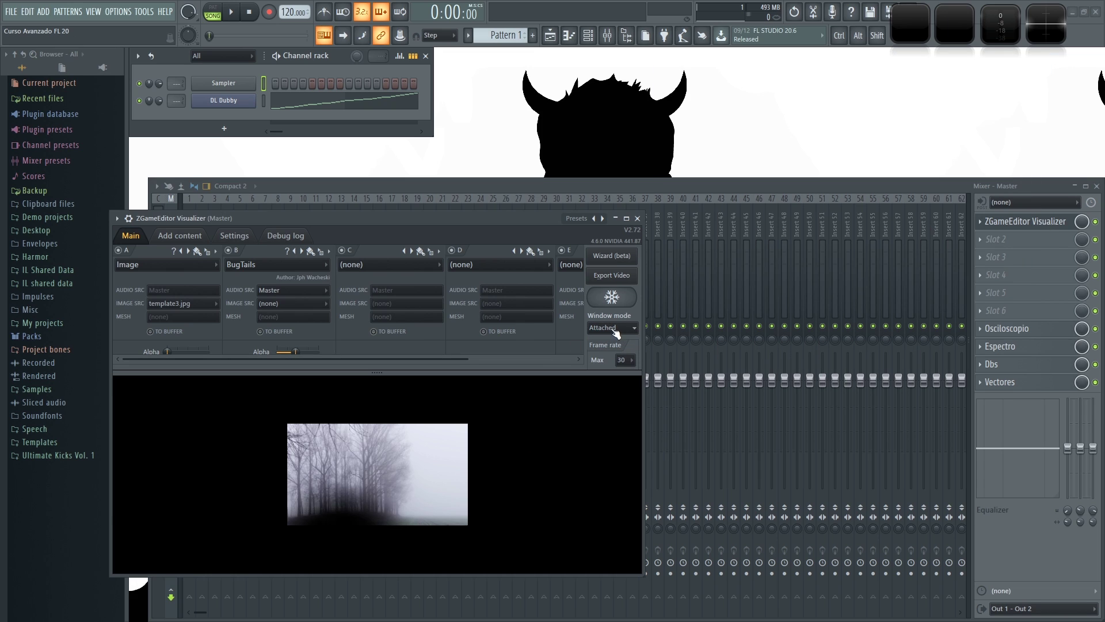
pyautogui.click(628, 328)
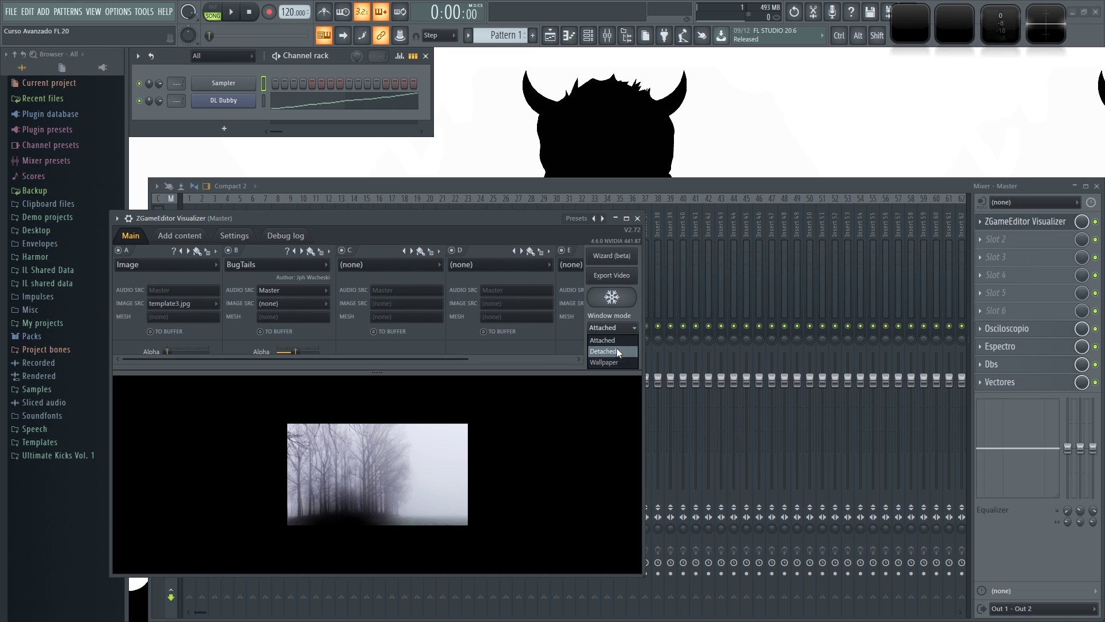
pyautogui.click(617, 350)
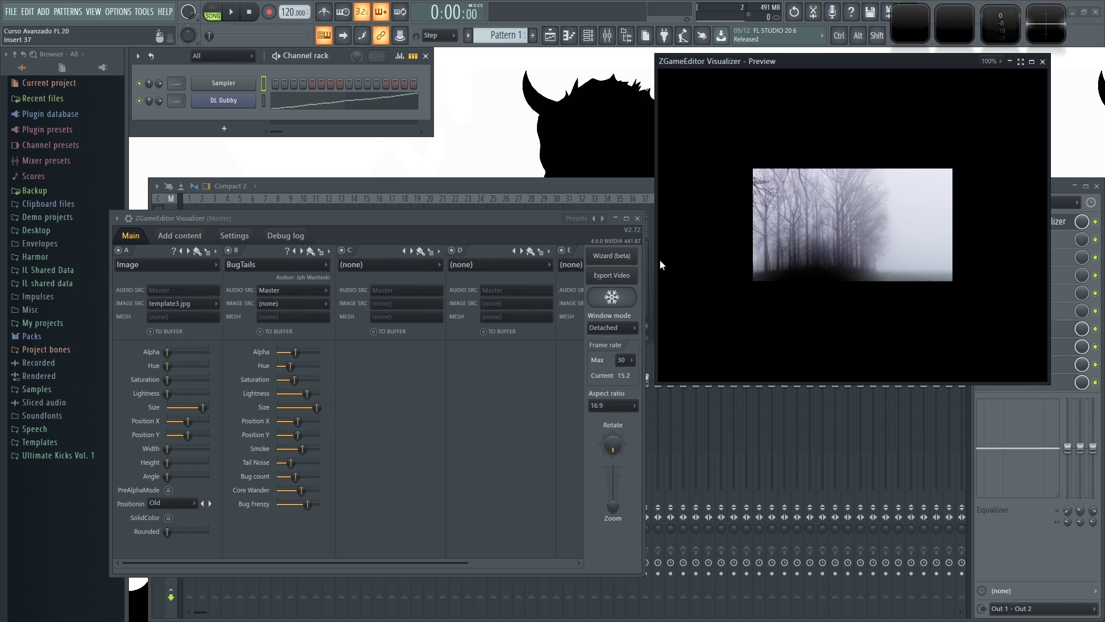
pyautogui.moveTo(747, 64); pyautogui.dragTo(772, 73)
# Step: Set the Visualizer's window mode to Wallpaper
pyautogui.click(631, 330)
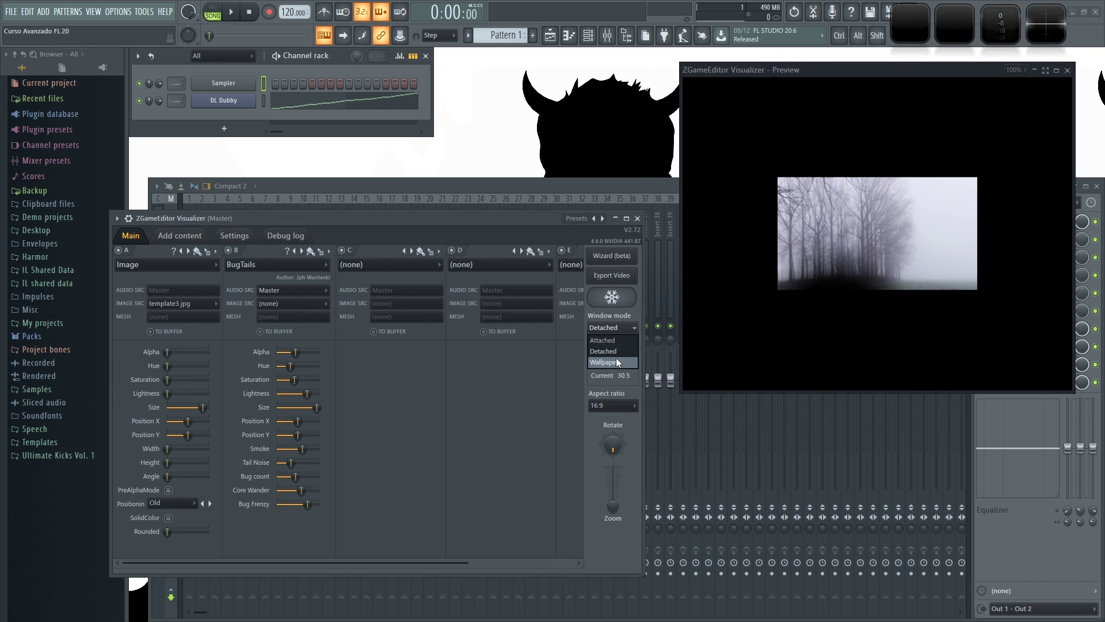
pyautogui.click(614, 362)
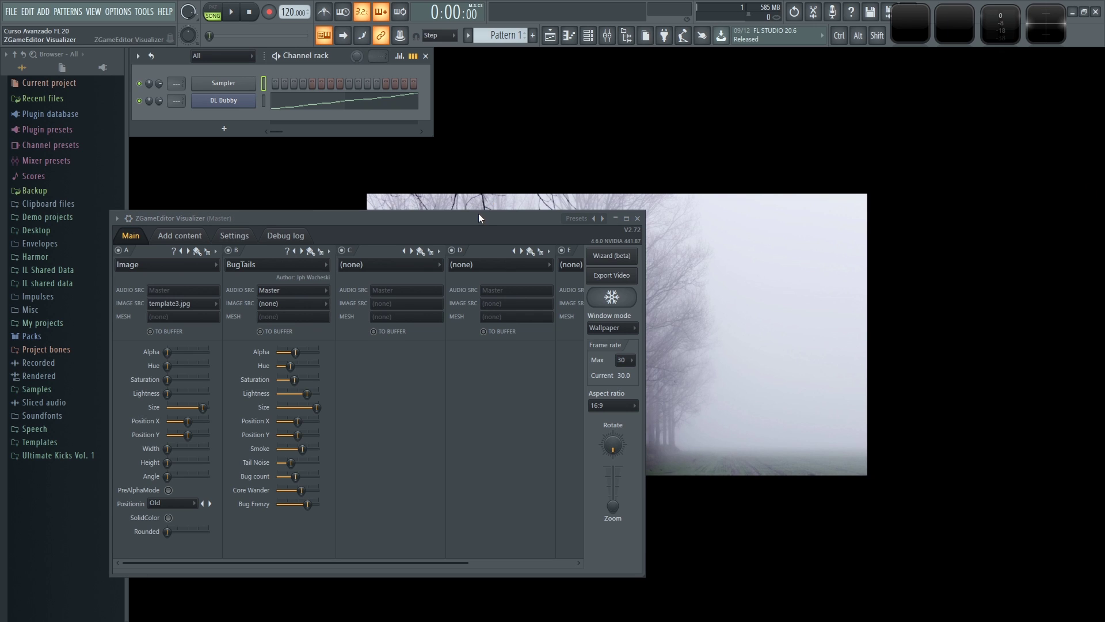
# Step: Return the Visualizer's window mode to Detached and arrange the plugin and resized preview windows side by side
pyautogui.moveTo(476, 218); pyautogui.dragTo(530, 183)
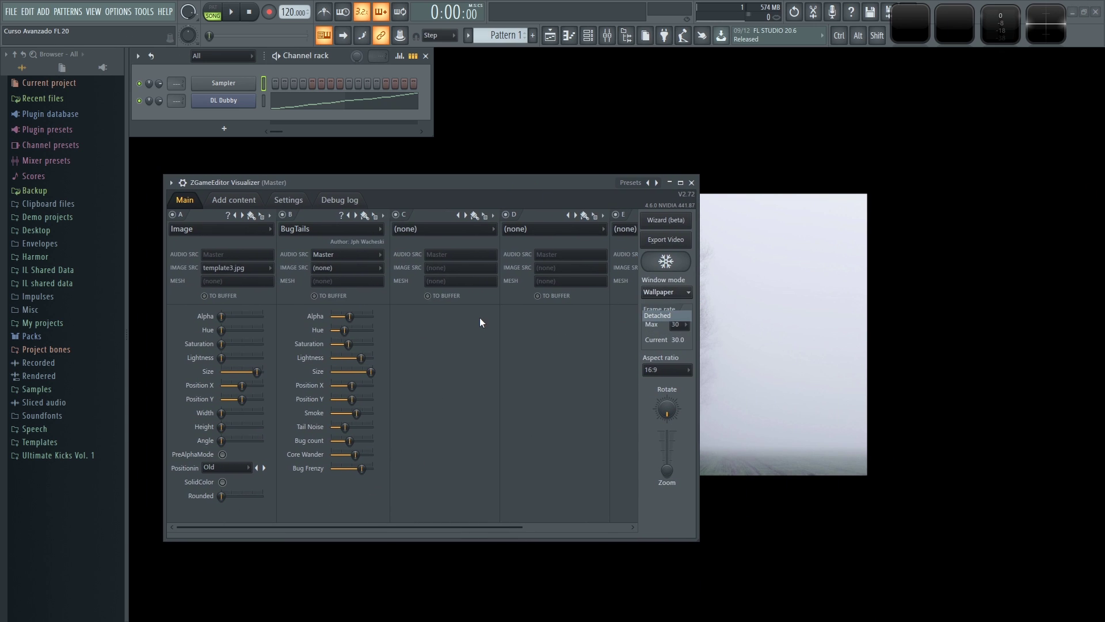
pyautogui.moveTo(554, 188); pyautogui.dragTo(539, 213)
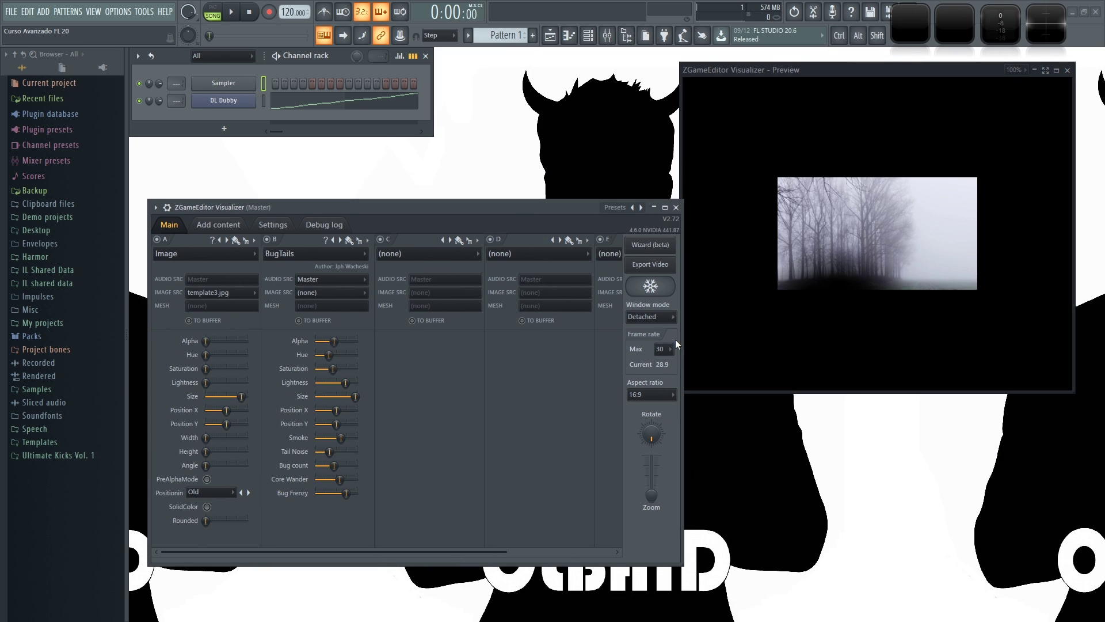
pyautogui.moveTo(1073, 391); pyautogui.dragTo(1080, 358)
pyautogui.moveTo(874, 74); pyautogui.dragTo(882, 74)
pyautogui.moveTo(485, 209); pyautogui.dragTo(481, 207)
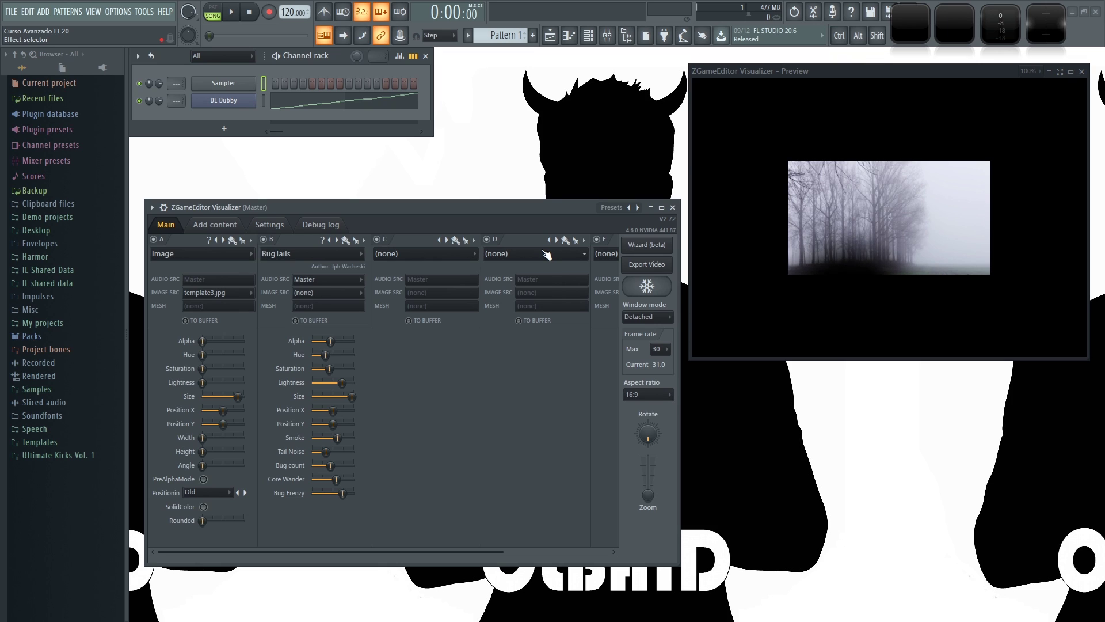
# Step: Try a maximum frame rate of 60 and set it back to 30
pyautogui.click(660, 349)
pyautogui.click(656, 383)
pyautogui.click(660, 349)
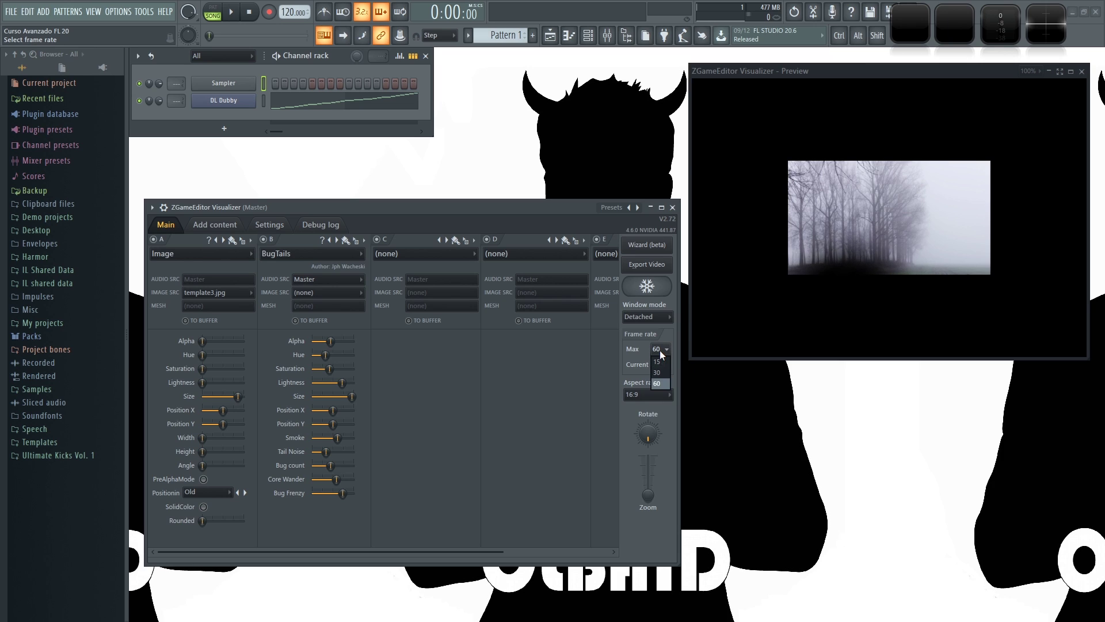
pyautogui.click(662, 372)
pyautogui.click(660, 349)
pyautogui.click(661, 383)
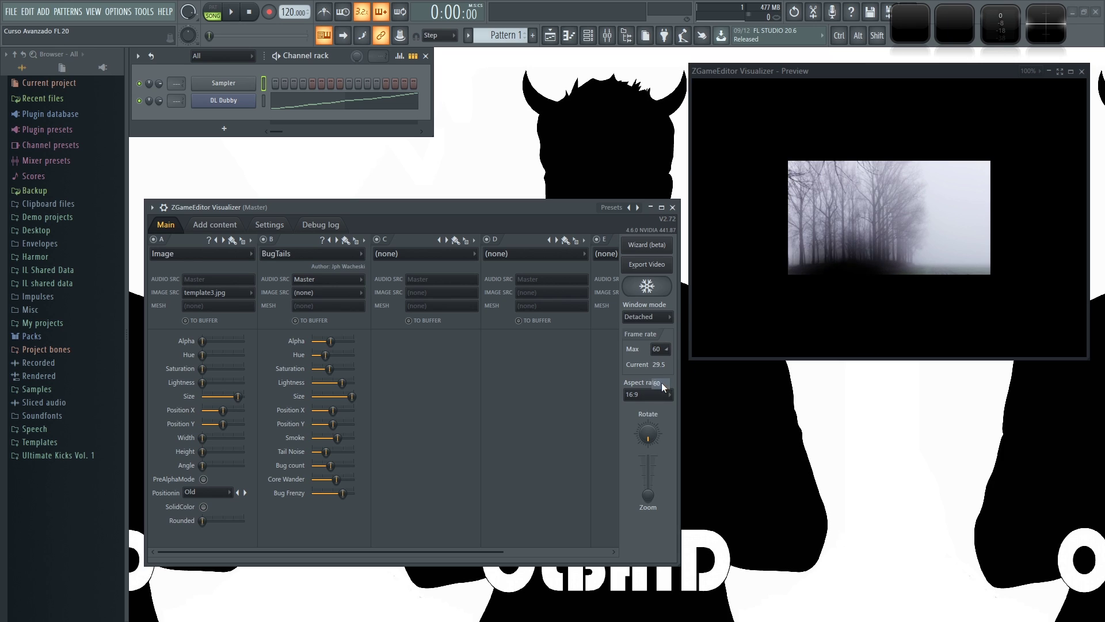
pyautogui.click(662, 350)
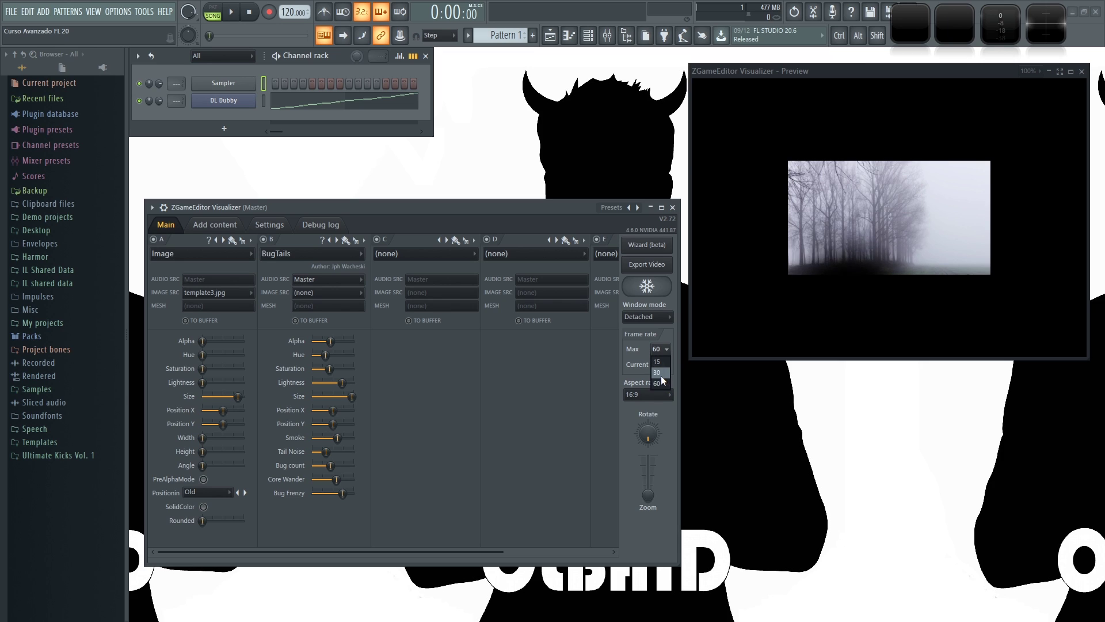
pyautogui.click(661, 375)
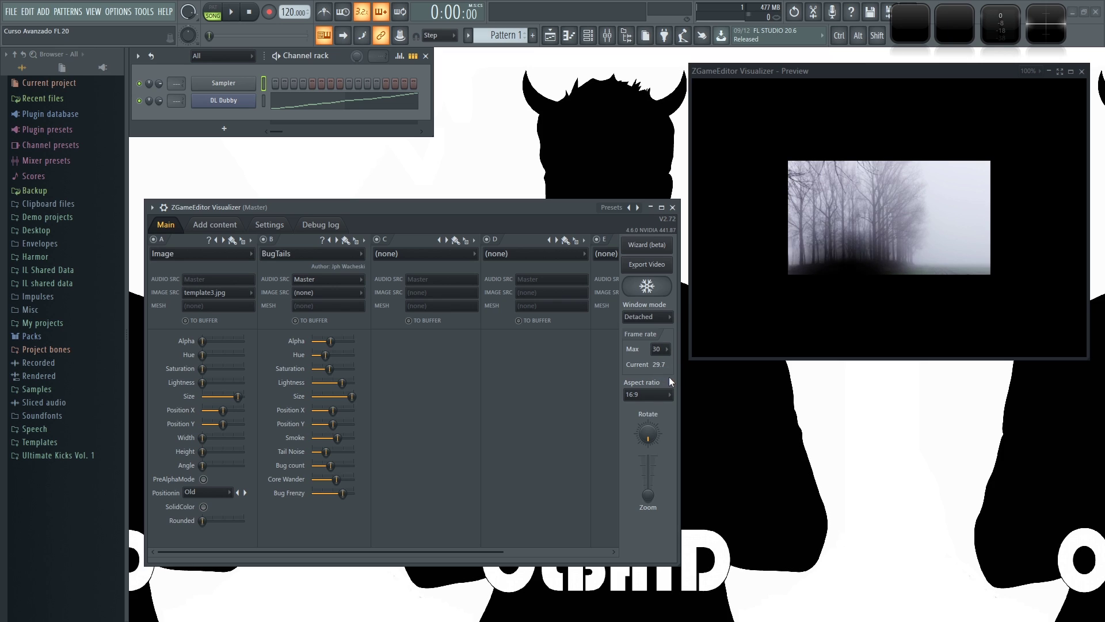
# Step: Try the 4:3, 9:16 and 4:5 aspect ratios, return to 16:9 and test the zoom and rotate controls
pyautogui.click(649, 395)
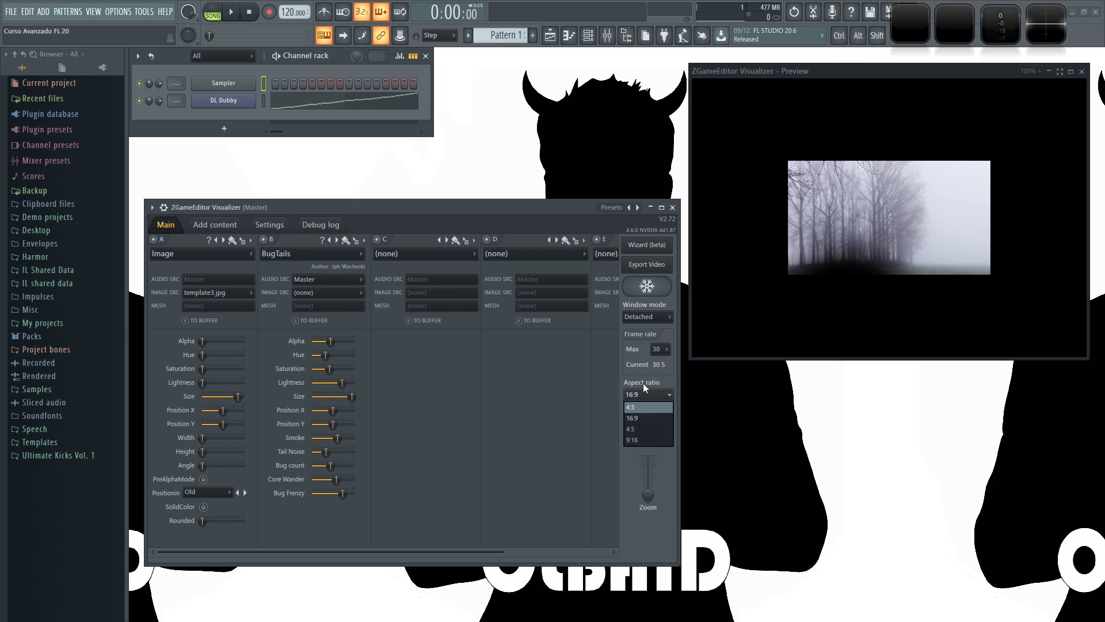
pyautogui.click(639, 407)
pyautogui.click(656, 394)
pyautogui.click(640, 438)
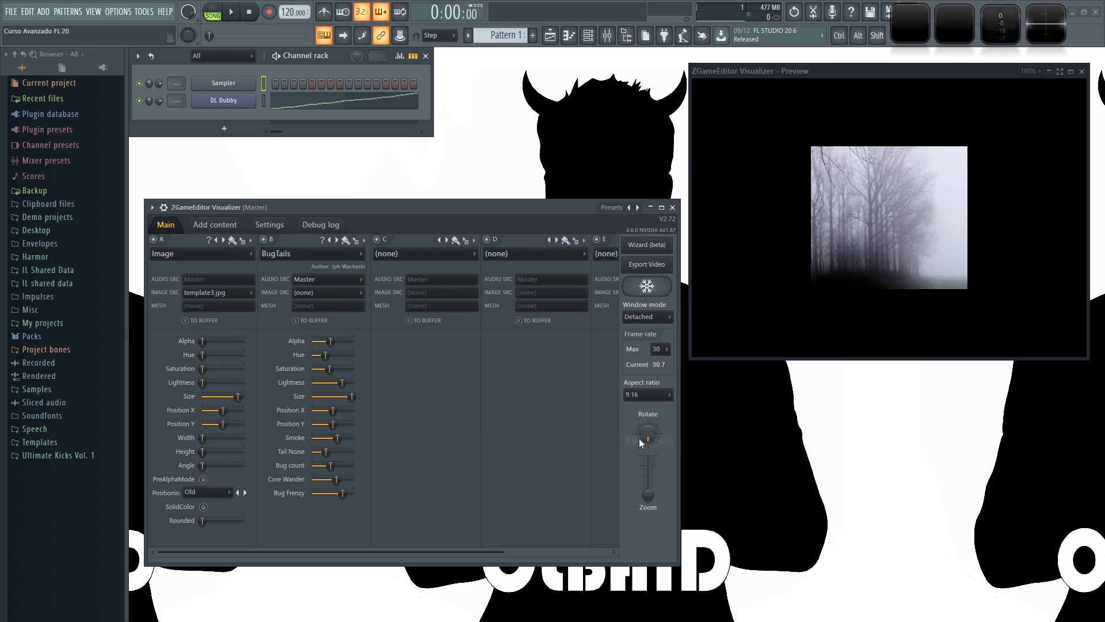
pyautogui.click(650, 394)
pyautogui.click(642, 428)
pyautogui.click(651, 395)
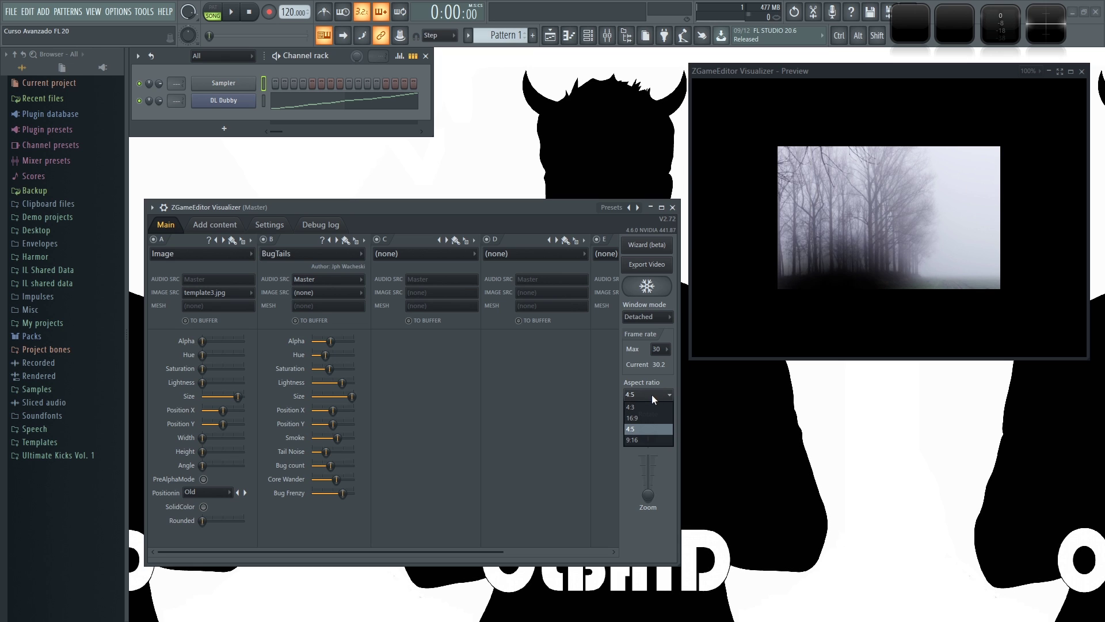
pyautogui.click(648, 418)
pyautogui.moveTo(648, 490)
pyautogui.mouseDown()
pyautogui.moveTo(648, 458)
pyautogui.moveTo(648, 496)
pyautogui.mouseUp()
pyautogui.moveTo(648, 434); pyautogui.dragTo(634, 453)
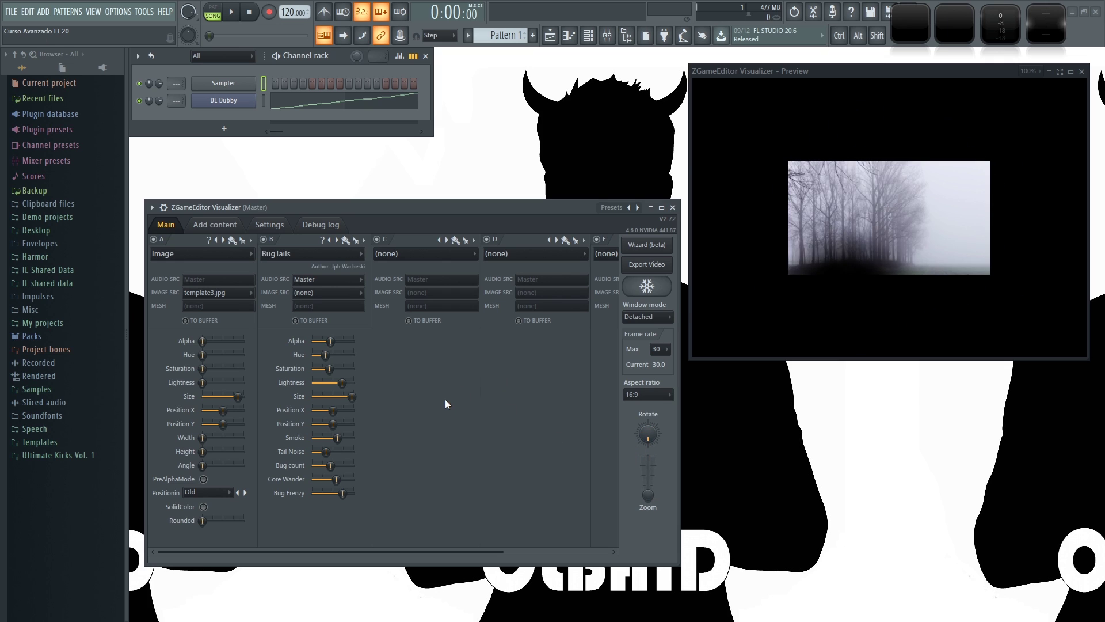
# Step: Set the BugTails layer's alpha to 100%, raise the Image layer's alpha slightly and reduce BugTails' size to about half
pyautogui.moveTo(341, 209); pyautogui.dragTo(331, 205)
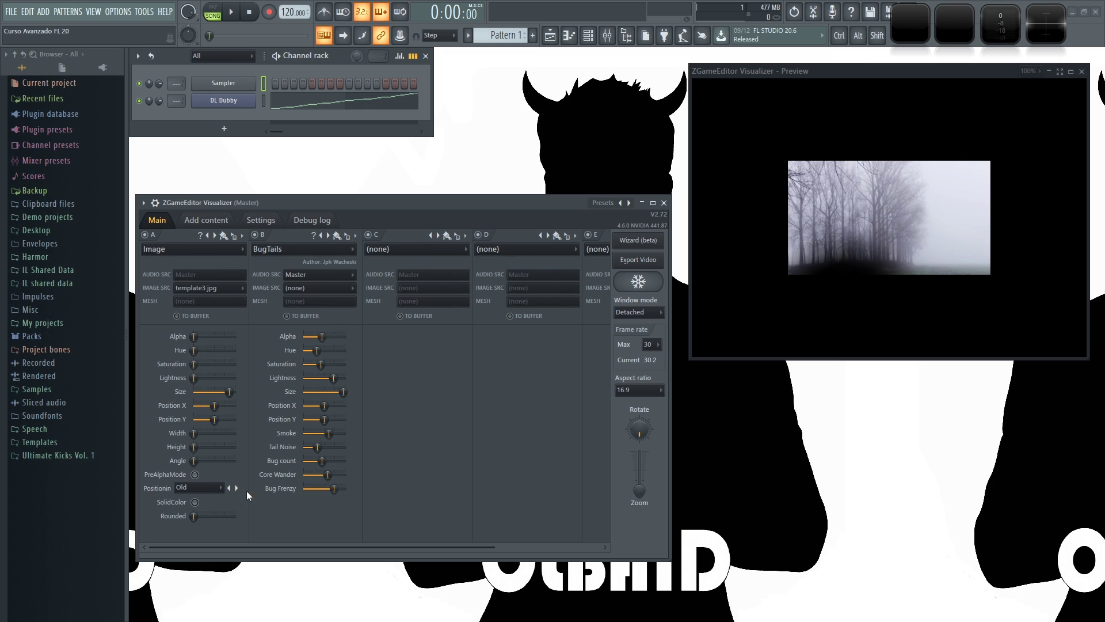
pyautogui.moveTo(372, 216); pyautogui.dragTo(369, 215)
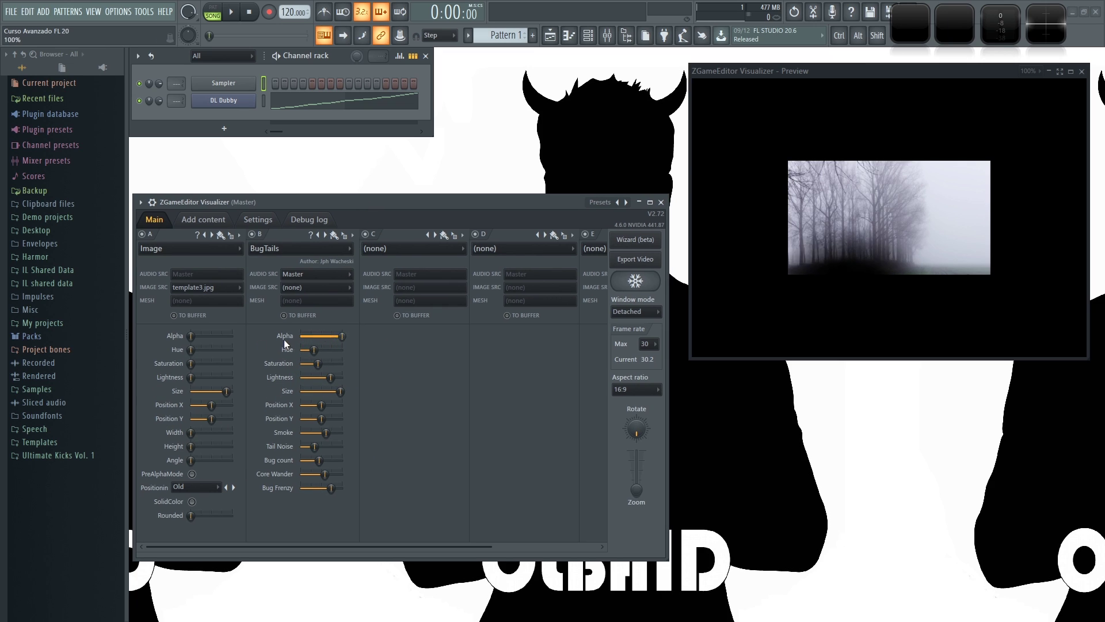
pyautogui.moveTo(189, 338)
pyautogui.mouseDown()
pyautogui.moveTo(232, 338)
pyautogui.moveTo(194, 338)
pyautogui.mouseUp()
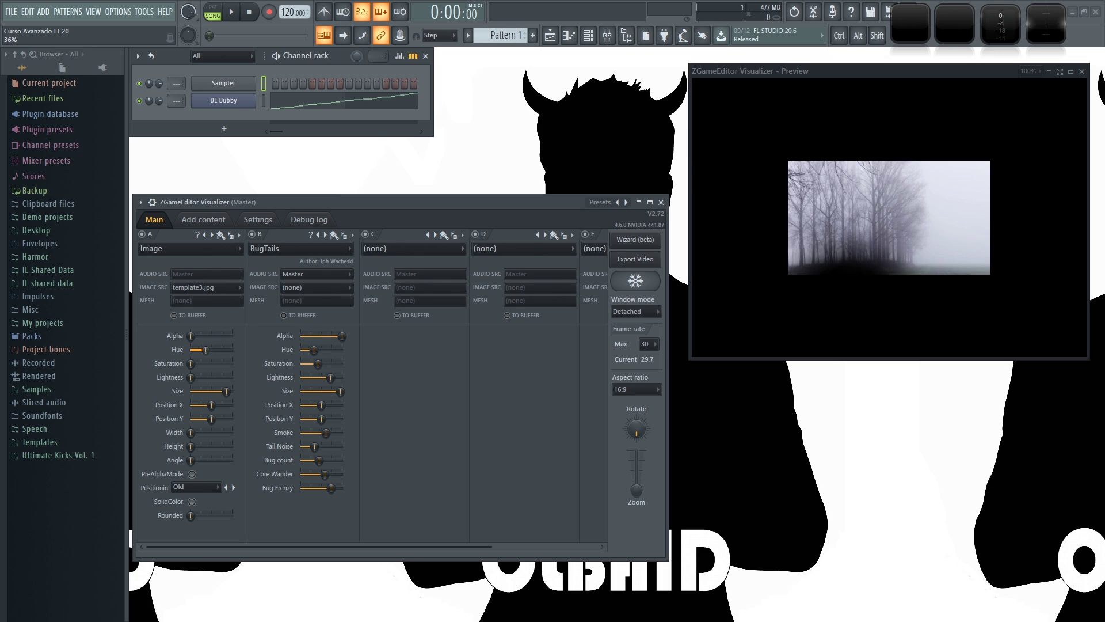
pyautogui.moveTo(191, 336)
pyautogui.mouseDown()
pyautogui.moveTo(229, 336)
pyautogui.moveTo(195, 337)
pyautogui.mouseUp()
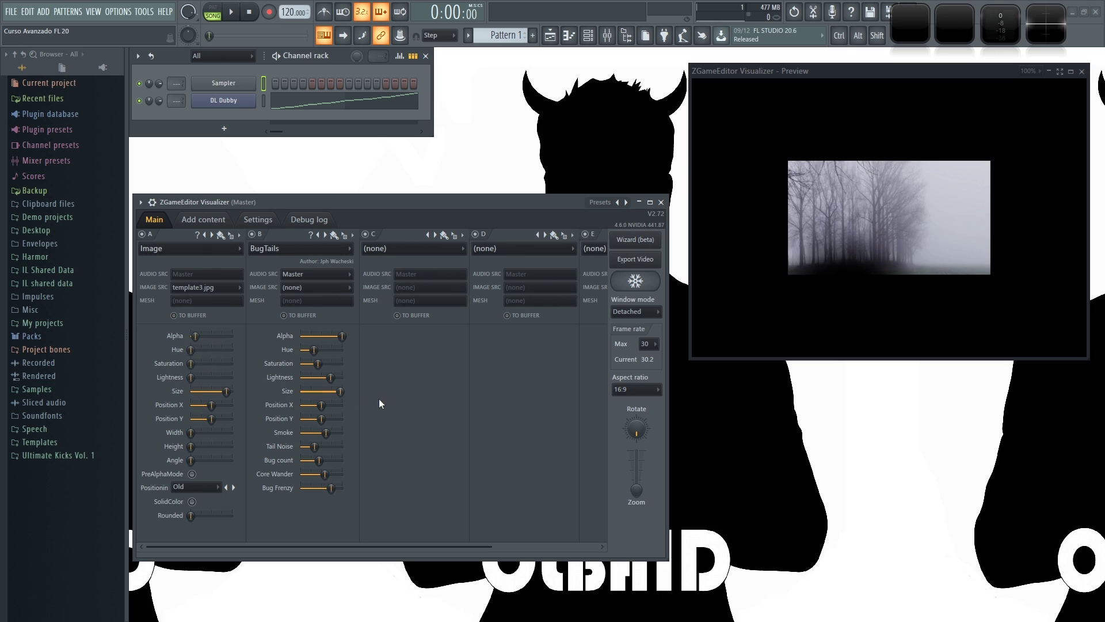
pyautogui.moveTo(342, 395); pyautogui.dragTo(314, 392)
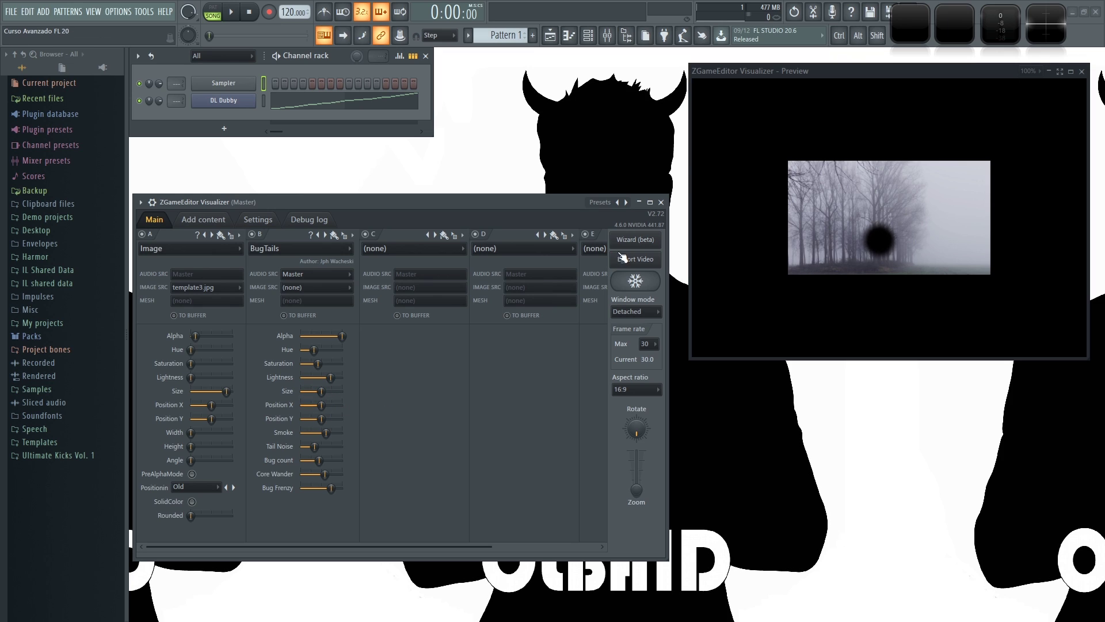
# Step: Load the Visualizer preset The Fallen of Pioneer X1 - (With Grid 2)
pyautogui.click(626, 203)
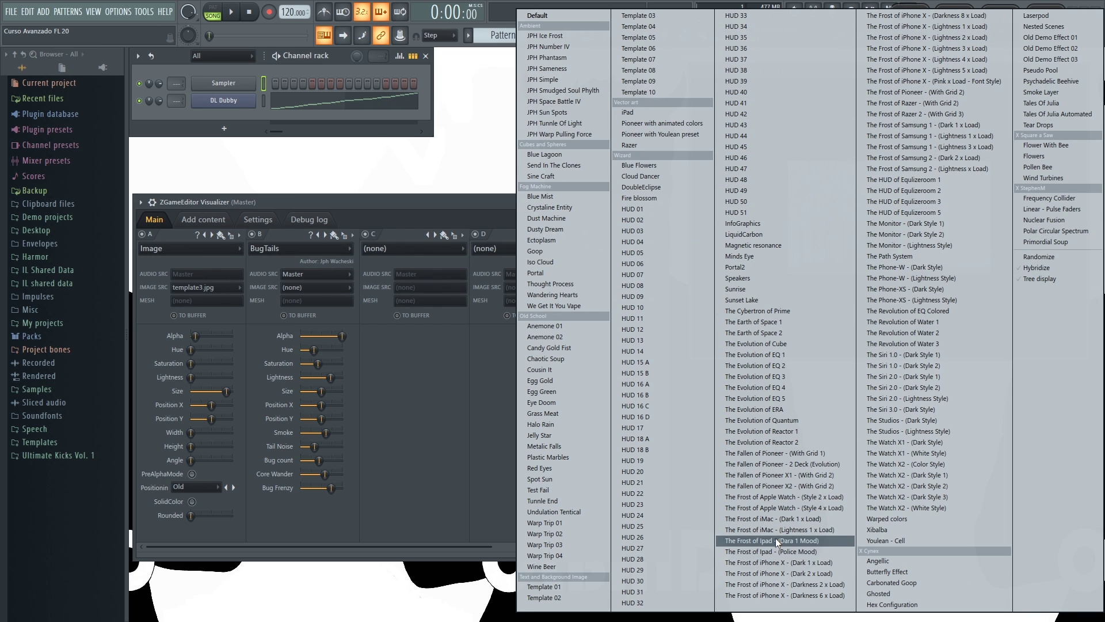
pyautogui.click(800, 474)
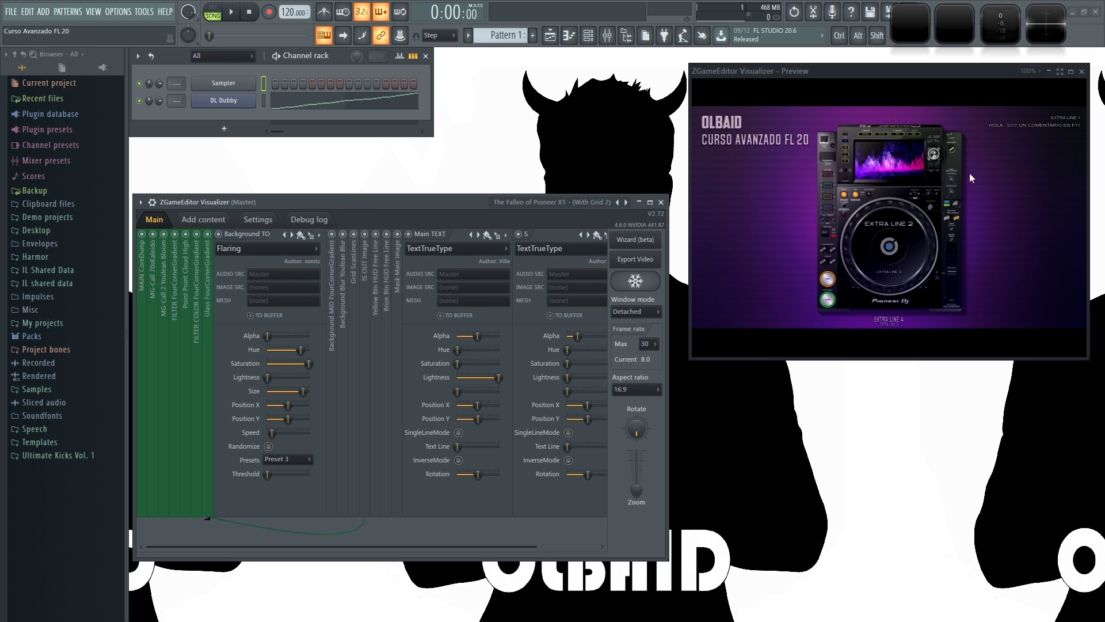
pyautogui.moveTo(341, 546); pyautogui.dragTo(341, 261)
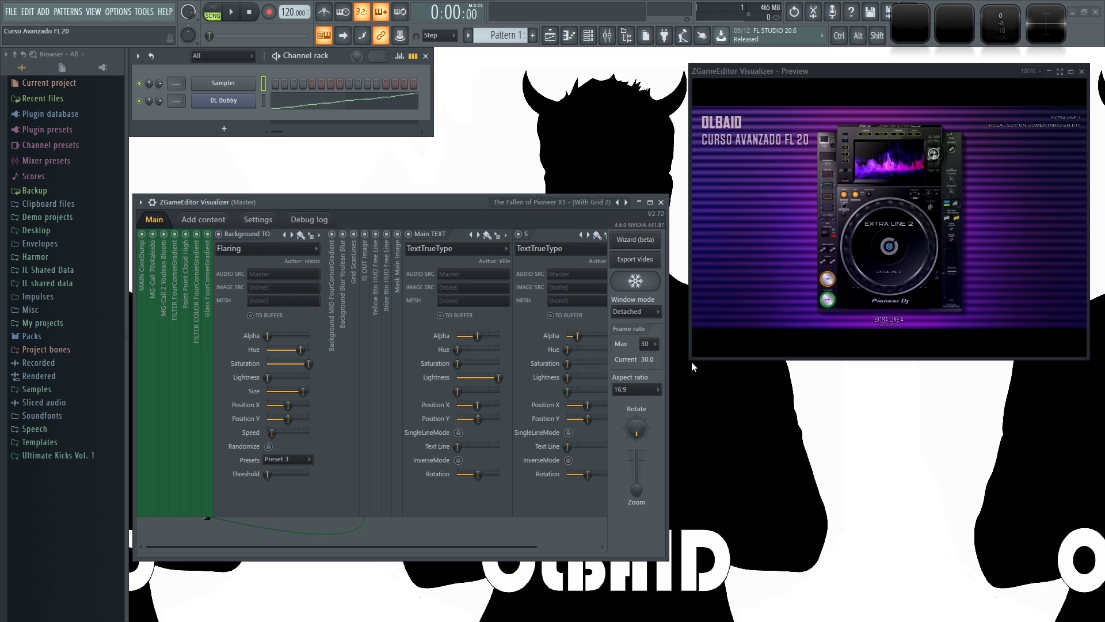
# Step: Enlarge the preview window to watch the visuals, briefly play the pattern in pattern mode, and shrink the preview again
pyautogui.moveTo(691, 358); pyautogui.dragTo(445, 496)
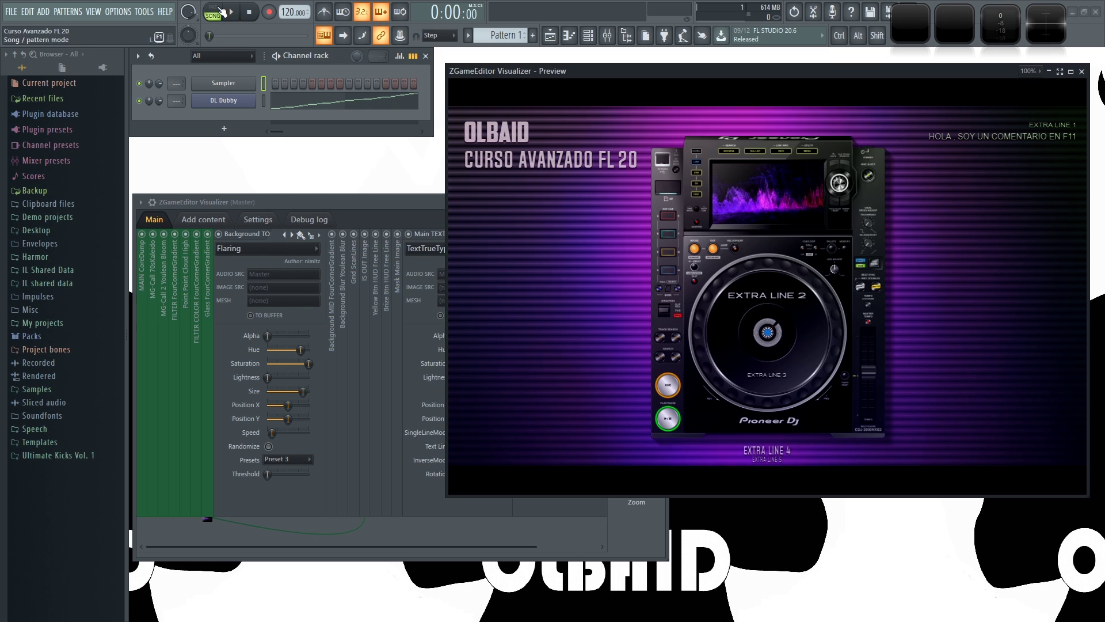
pyautogui.click(213, 7)
pyautogui.click(231, 12)
pyautogui.click(249, 13)
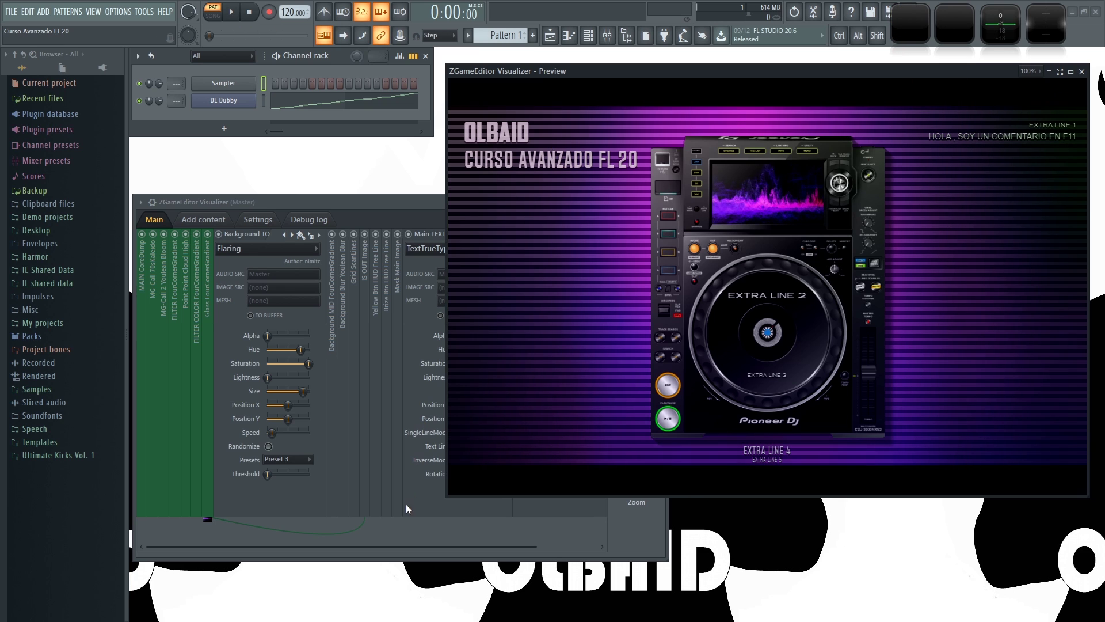
pyautogui.moveTo(450, 494); pyautogui.dragTo(702, 324)
pyautogui.moveTo(329, 200); pyautogui.dragTo(344, 201)
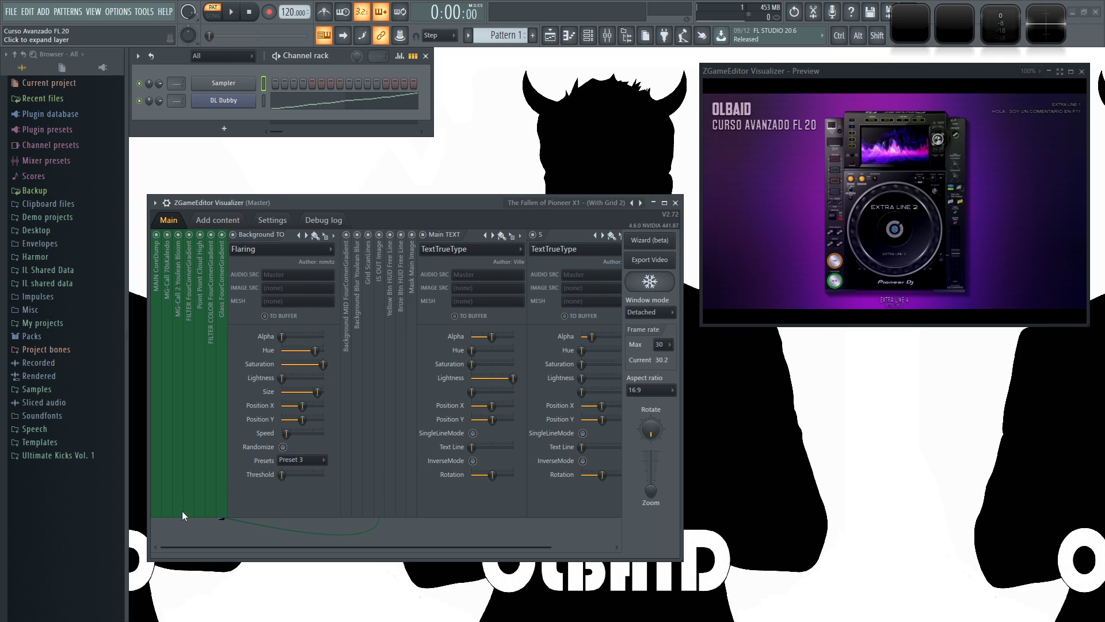
# Step: Expand the preset's MAIN, MG-Call, MG-Call 2 and FILTER layers to view their effect parameters
pyautogui.click(157, 331)
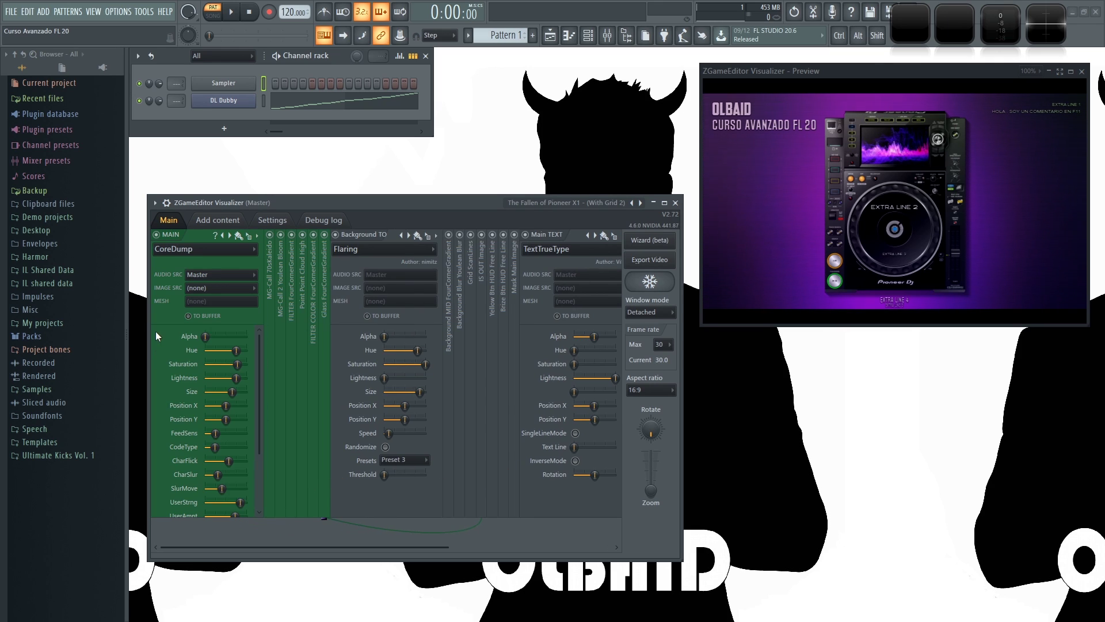
pyautogui.click(268, 327)
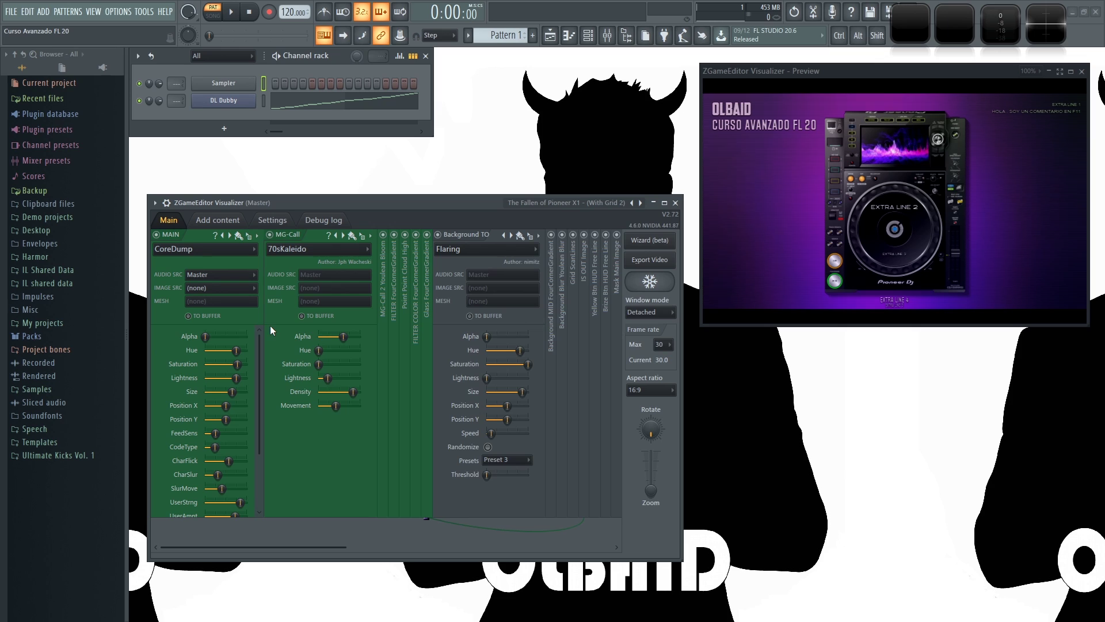
pyautogui.click(383, 423)
pyautogui.click(500, 443)
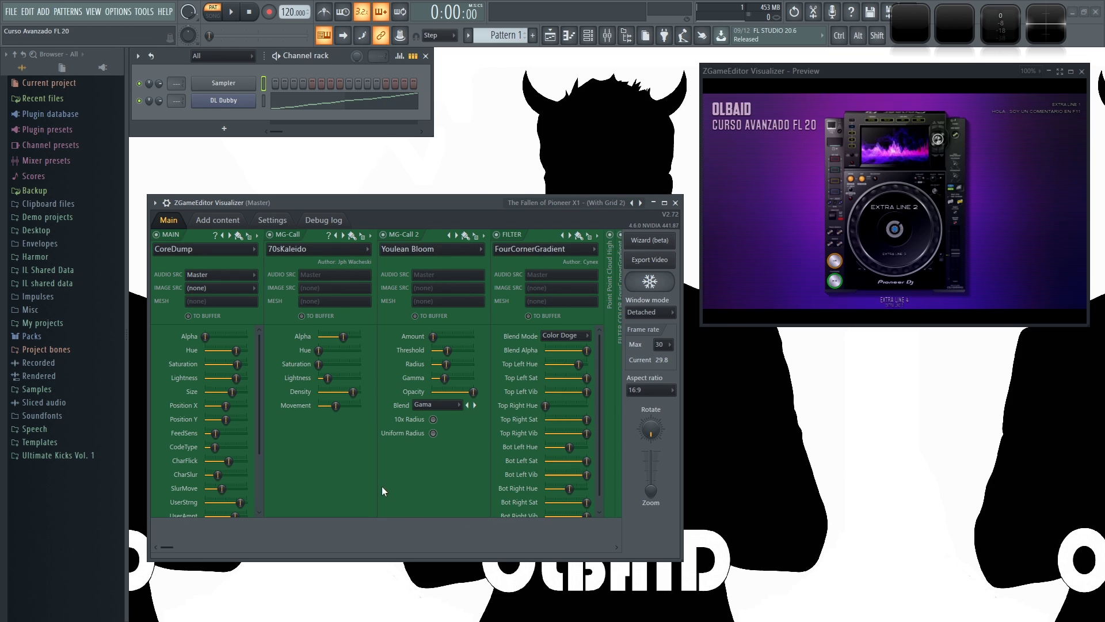
# Step: Expand all layers and enlarge the Visualizer window to examine the rest of the preset's layers
pyautogui.rightClick(347, 531)
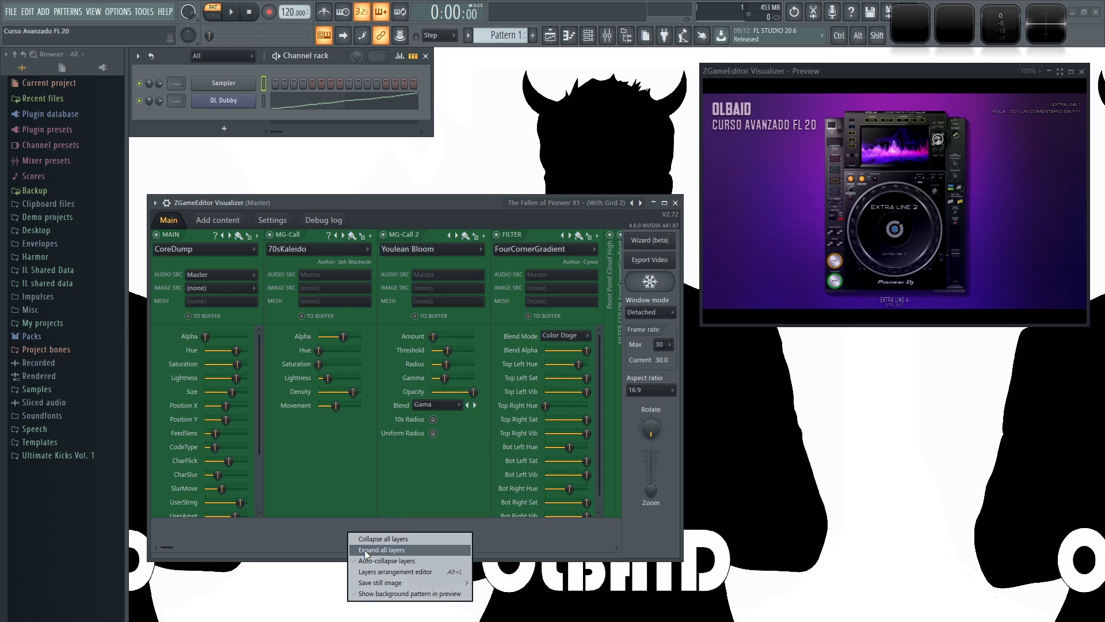
pyautogui.click(386, 550)
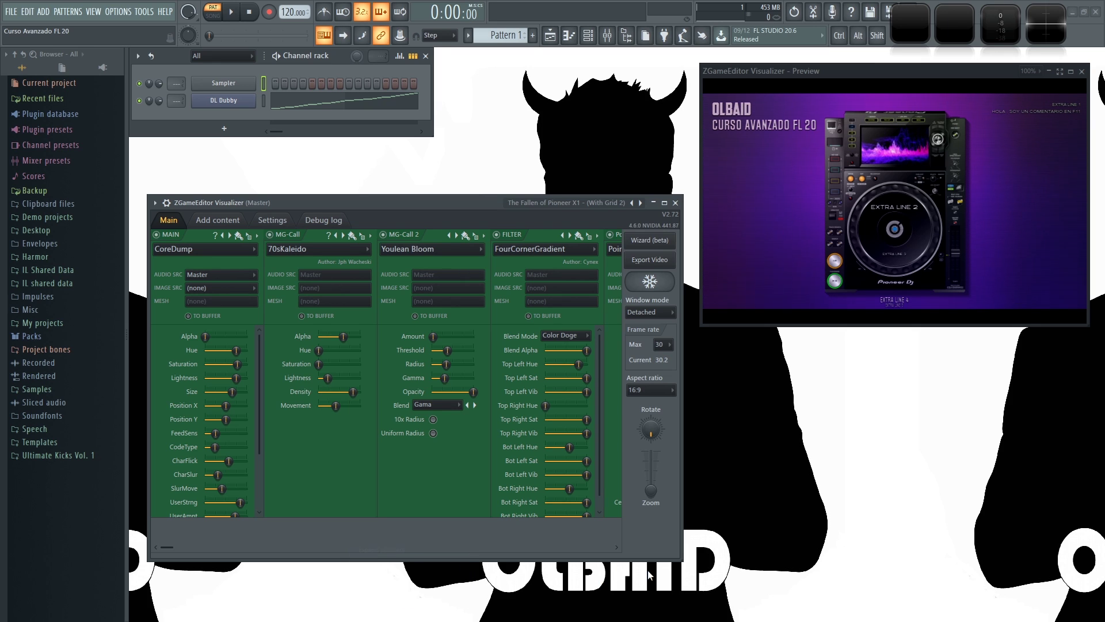
pyautogui.moveTo(681, 559); pyautogui.dragTo(967, 607)
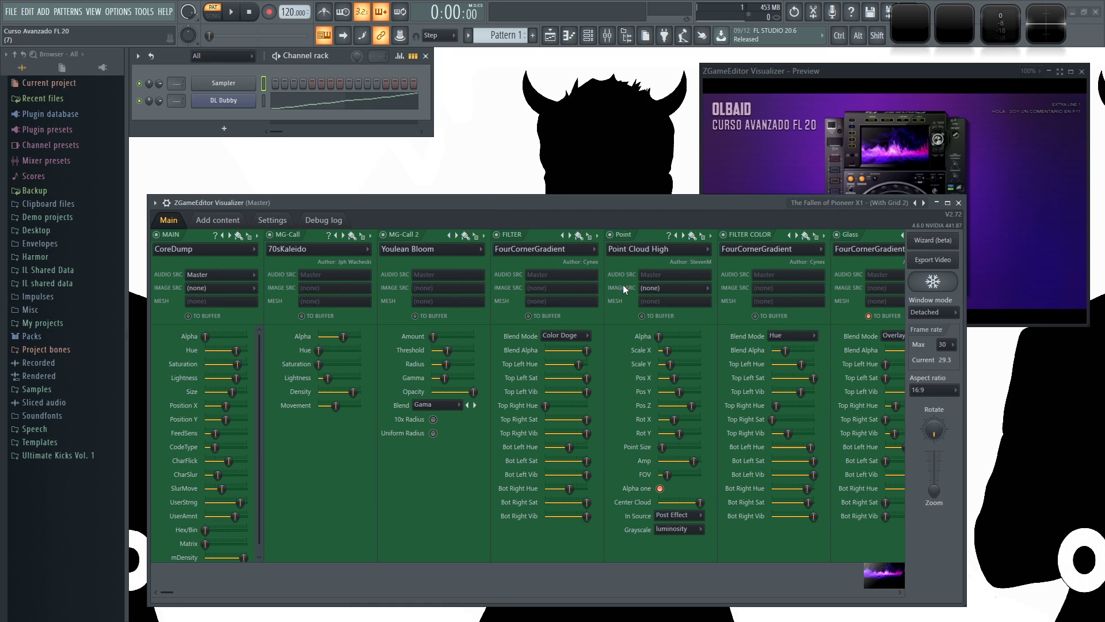
pyautogui.moveTo(492, 199); pyautogui.dragTo(360, 199)
pyautogui.moveTo(30, 590); pyautogui.dragTo(582, 571)
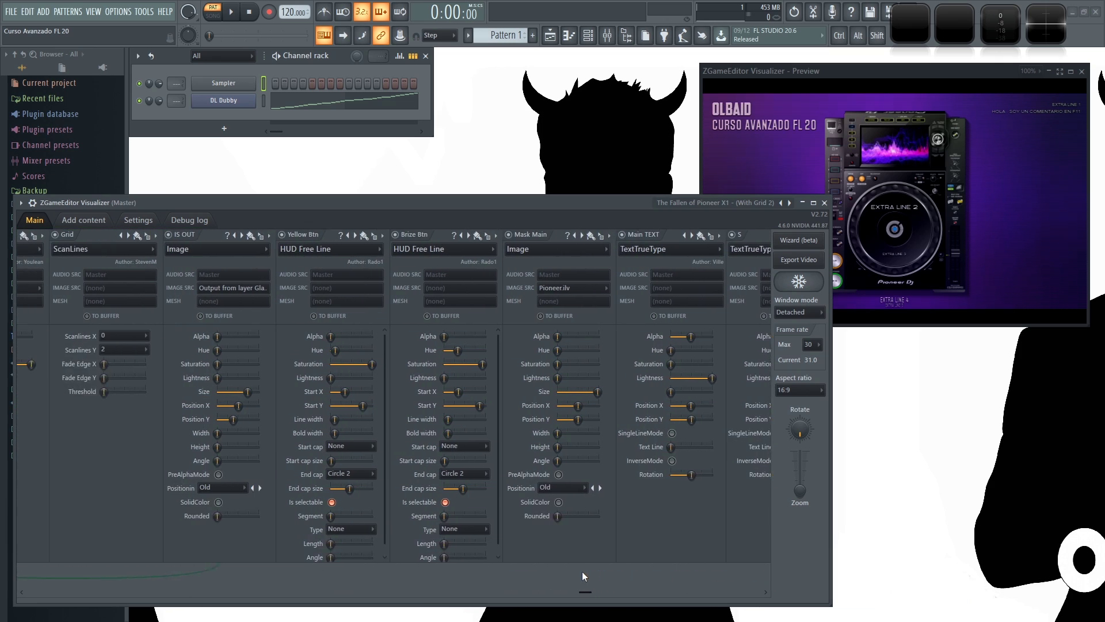
# Step: Collapse all layers and enable automatic collapsing of layers
pyautogui.rightClick(583, 571)
pyautogui.click(639, 549)
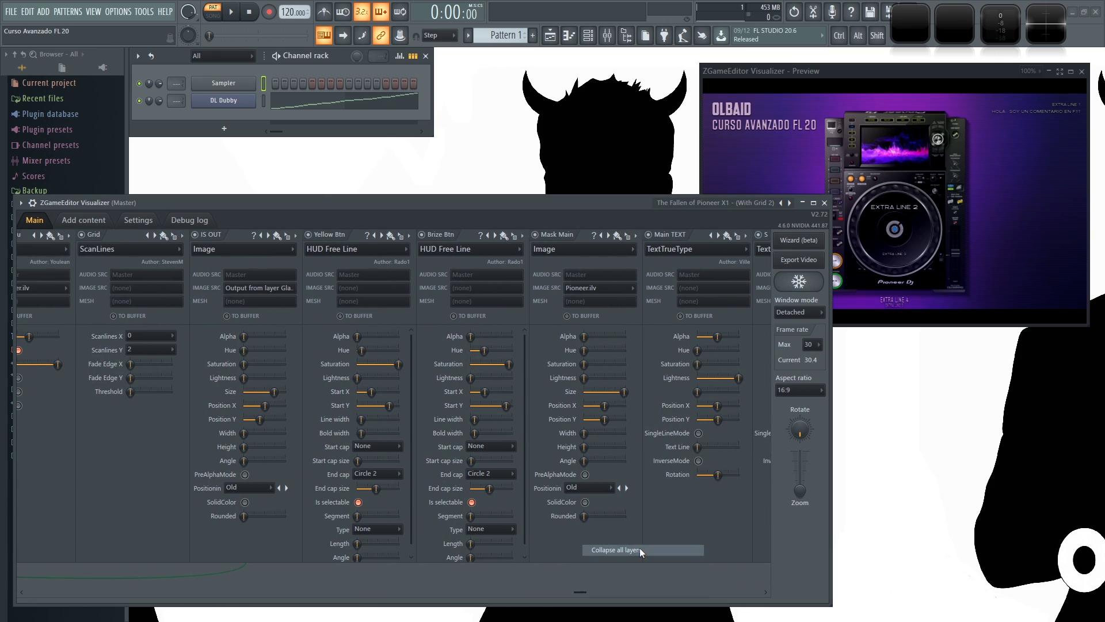
pyautogui.rightClick(388, 534)
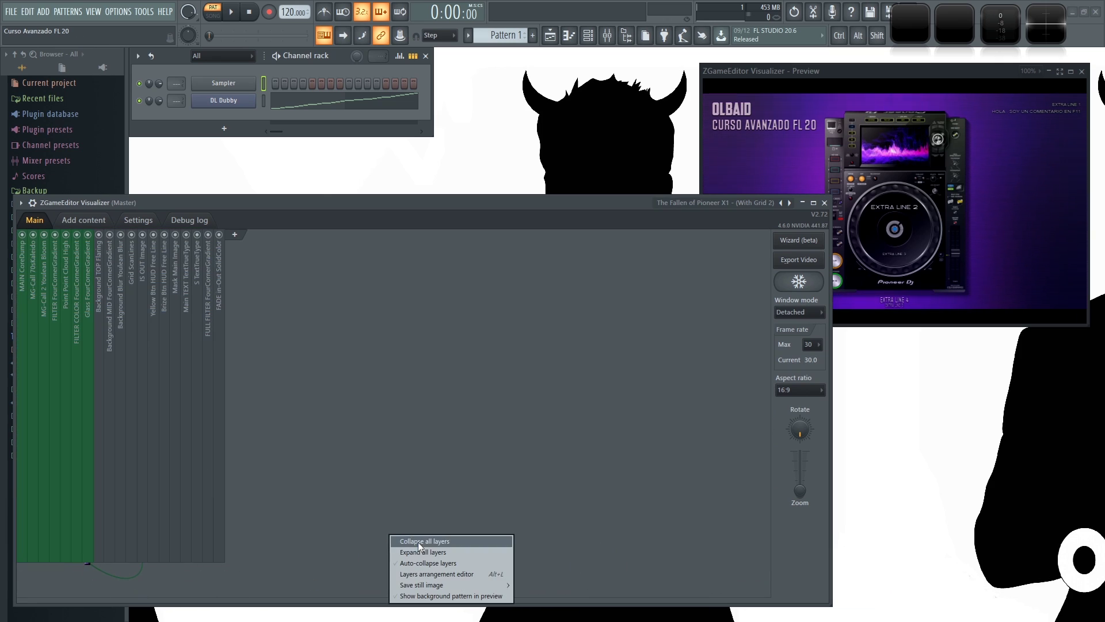
pyautogui.click(432, 559)
# Step: Expand the Yellow Btn, S TextTrueType and FILTER FourCornerGradient layers one after another to test automatic collapsing
pyautogui.click(251, 402)
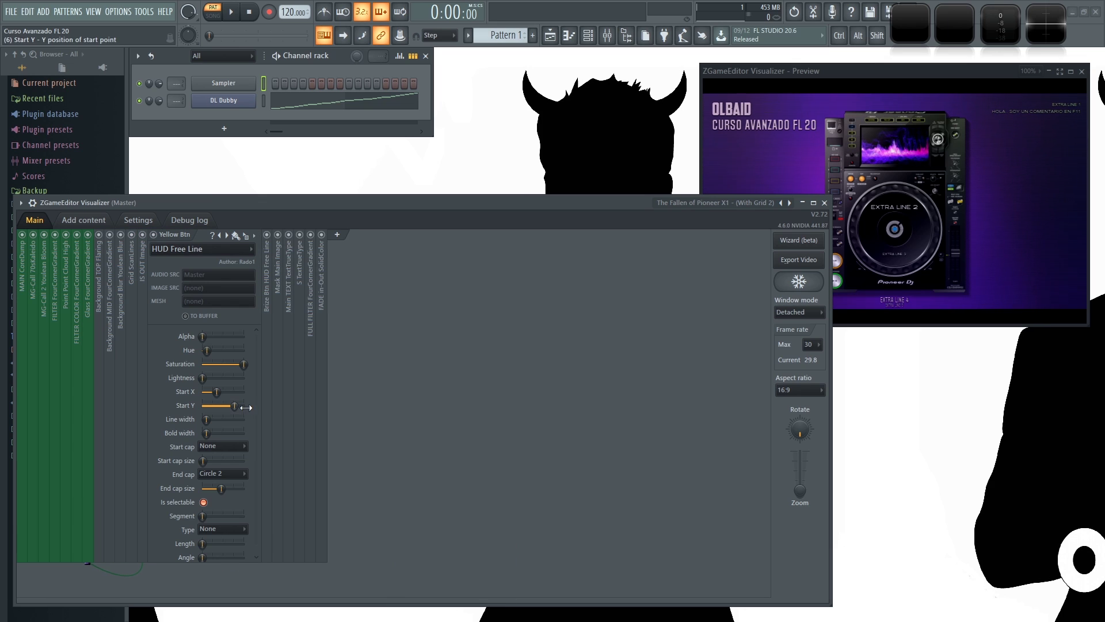
pyautogui.click(300, 388)
pyautogui.click(58, 421)
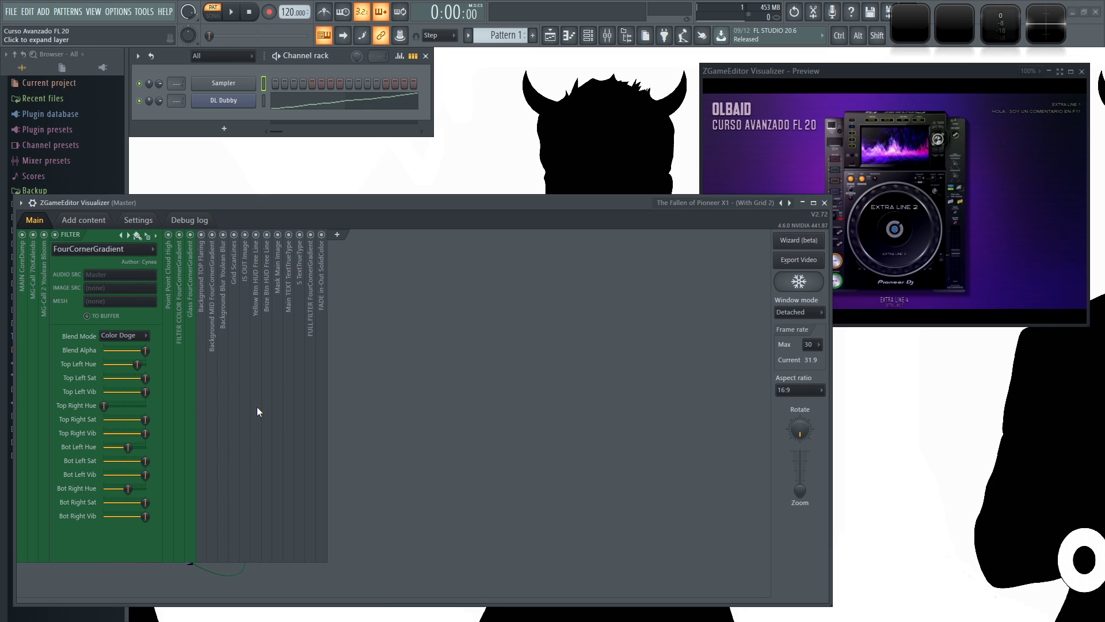